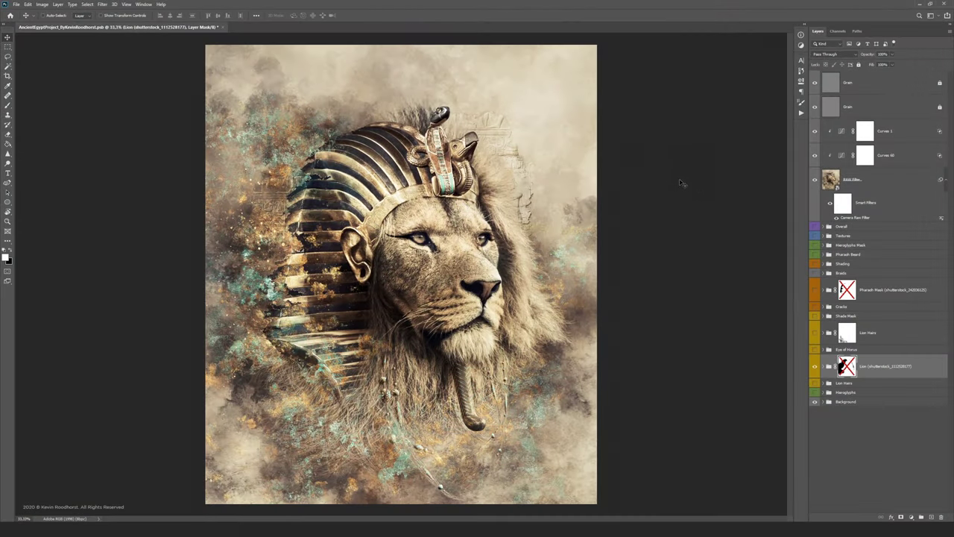
# - Hide the Camera Raw composite and enable the Lion Head mask to isolate the lion's head
pyautogui.click(815, 181)
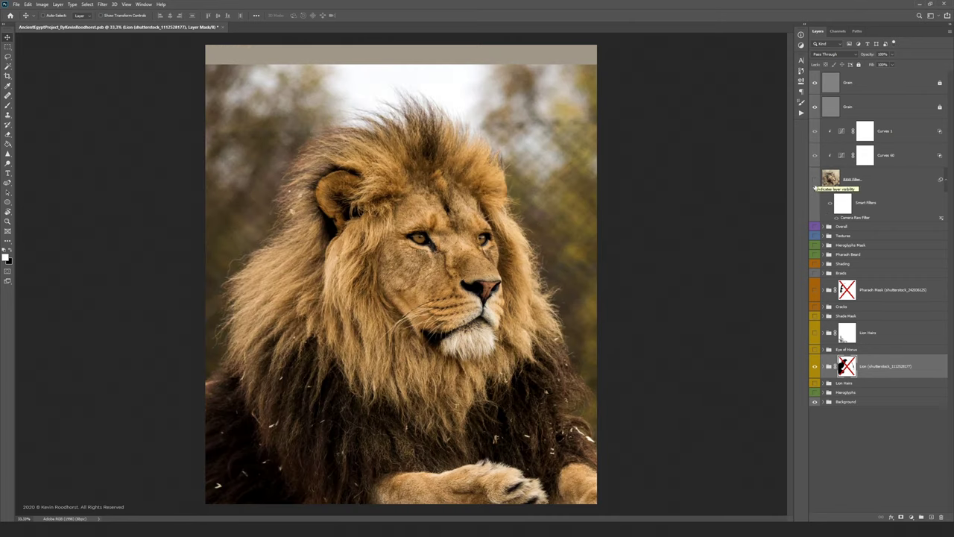
pyautogui.click(823, 366)
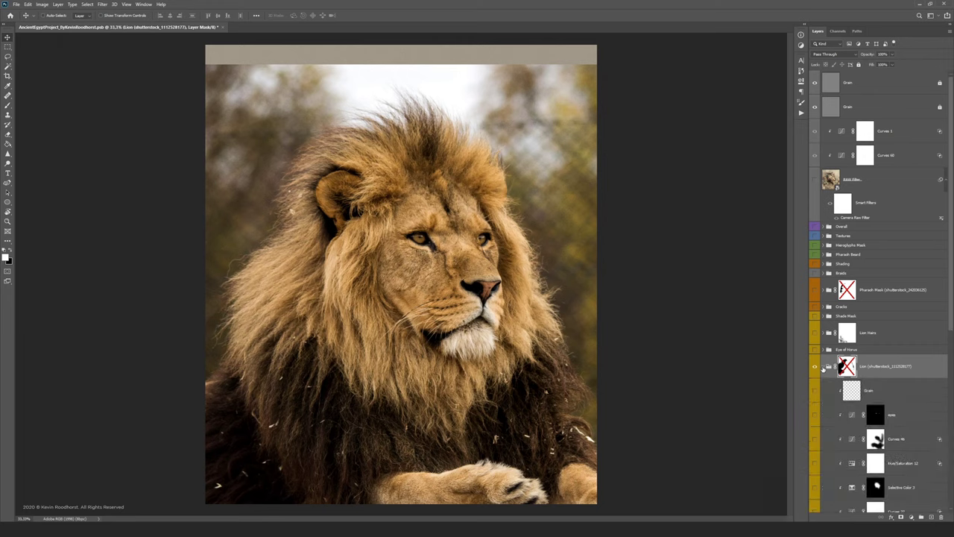
pyautogui.scroll(-1, 857, 395)
pyautogui.scroll(-2, 895, 394)
pyautogui.scroll(-2, 898, 393)
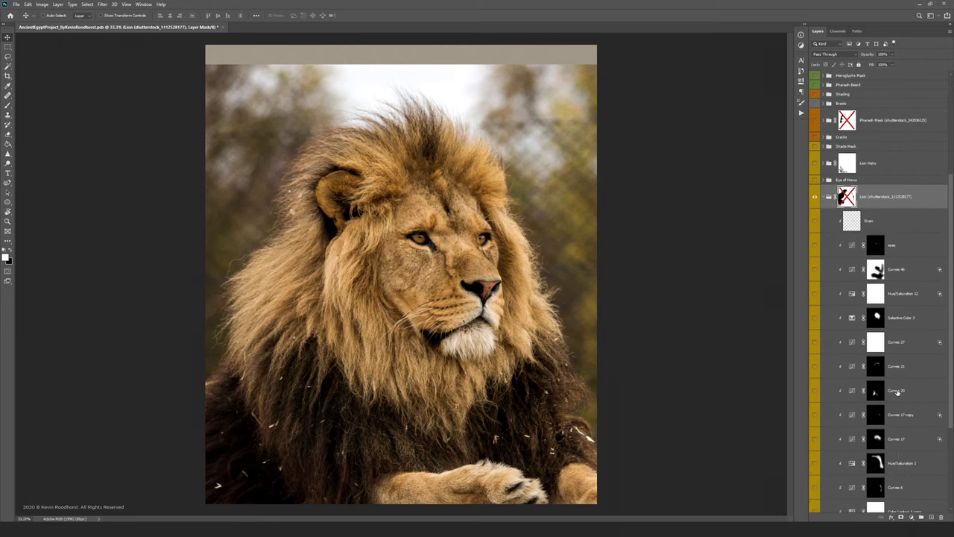
pyautogui.scroll(-3, 898, 393)
pyautogui.scroll(-2, 898, 392)
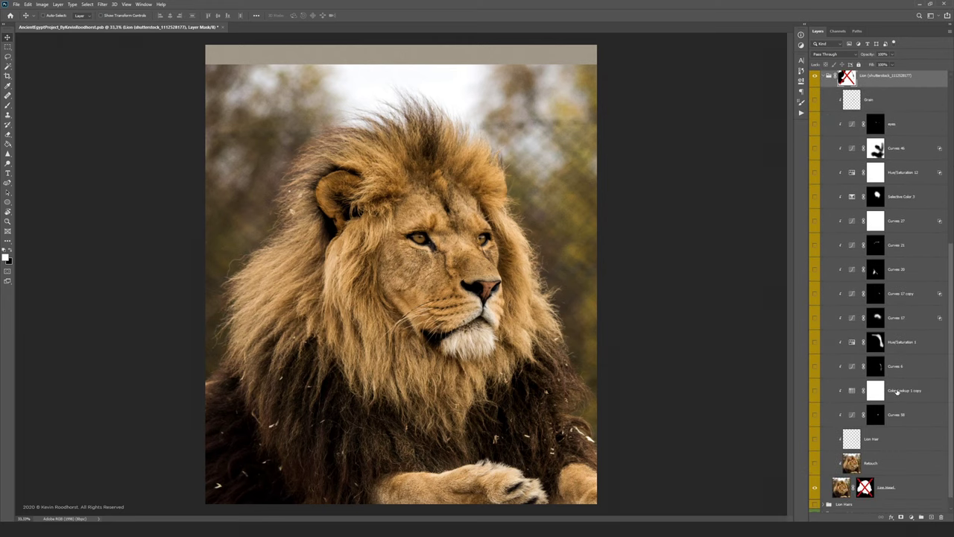
pyautogui.keyDown('shift'); pyautogui.click(865, 488); pyautogui.keyUp('shift')
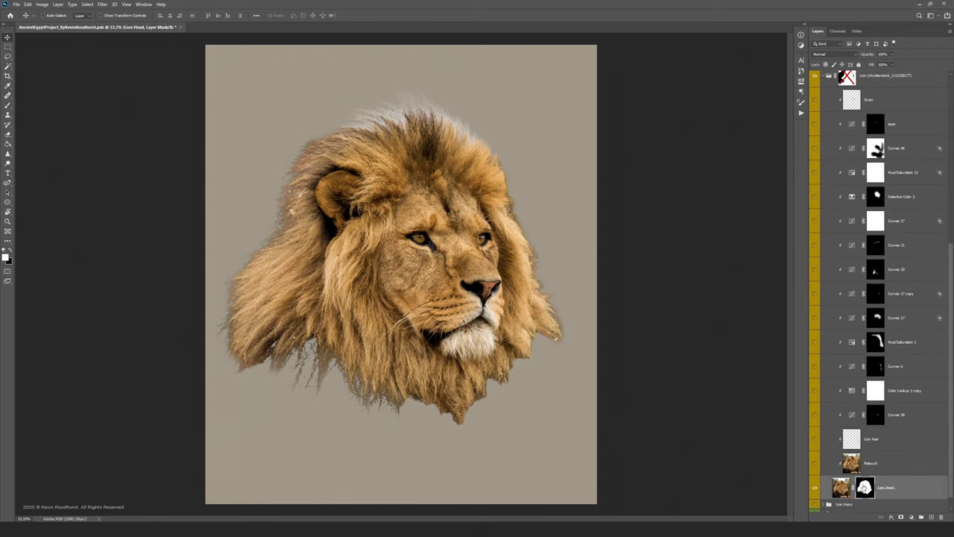
# - Compare the mane with and without the Retouch layer, leaving Retouch on
pyautogui.click(813, 464)
pyautogui.click(814, 464)
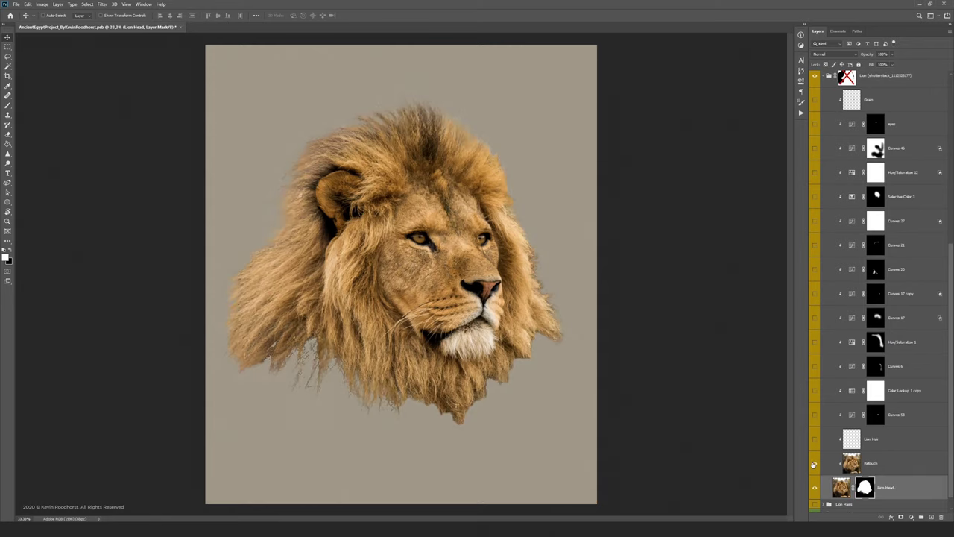
pyautogui.click(813, 463)
pyautogui.click(814, 464)
pyautogui.click(815, 464)
pyautogui.click(814, 465)
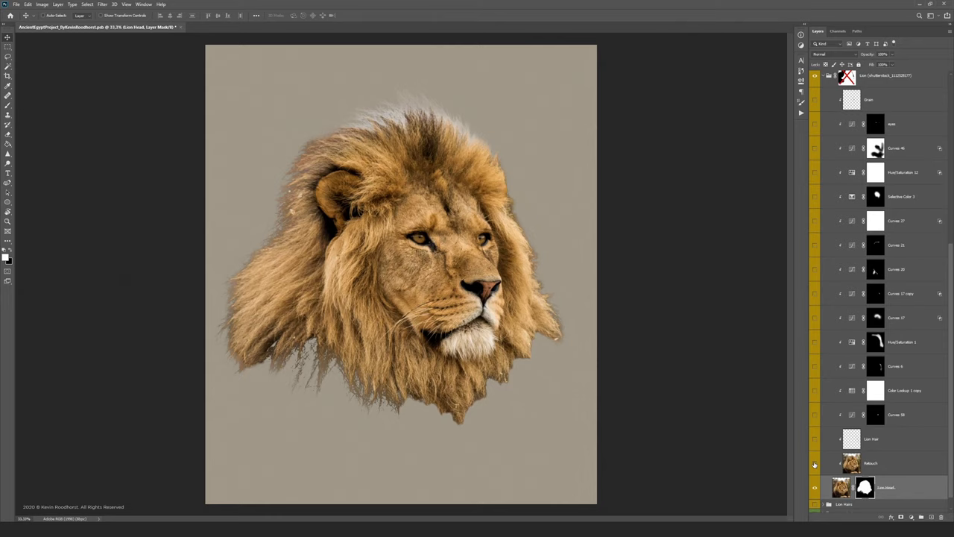
pyautogui.click(814, 465)
pyautogui.click(814, 464)
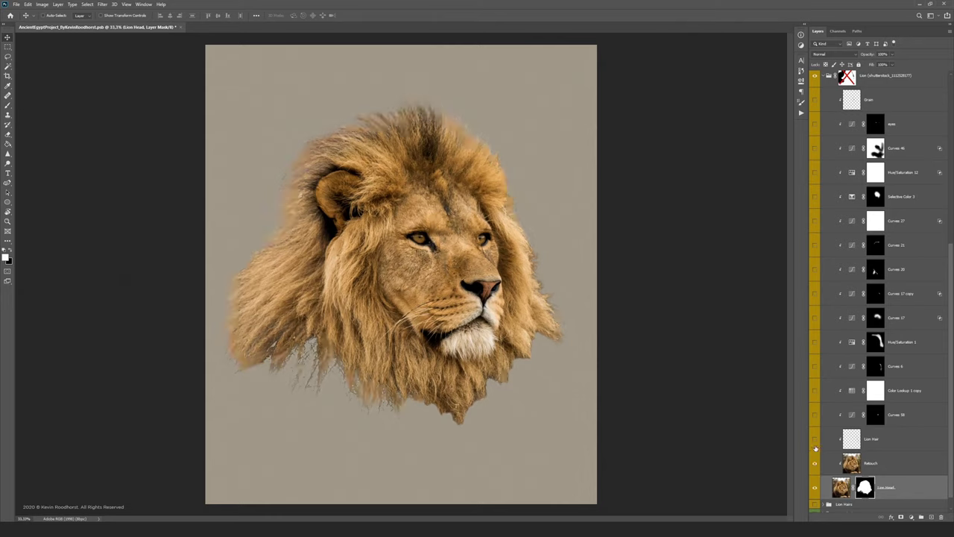
# - Show Lion Hair, Curves 58, Color Lookup 1 copy, Curves 6, Curves 17, Curves 17 copy and Curves 20
pyautogui.click(815, 440)
pyautogui.click(815, 415)
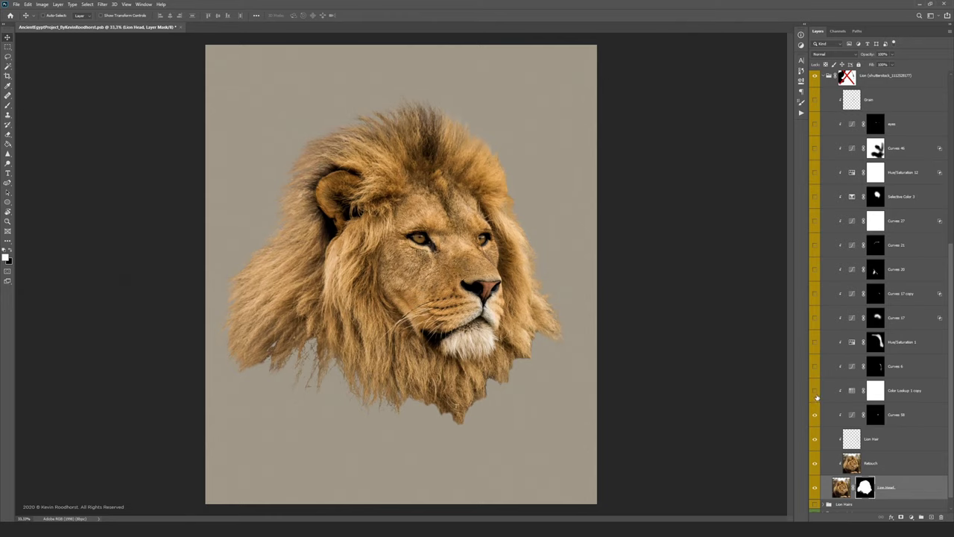
pyautogui.click(814, 391)
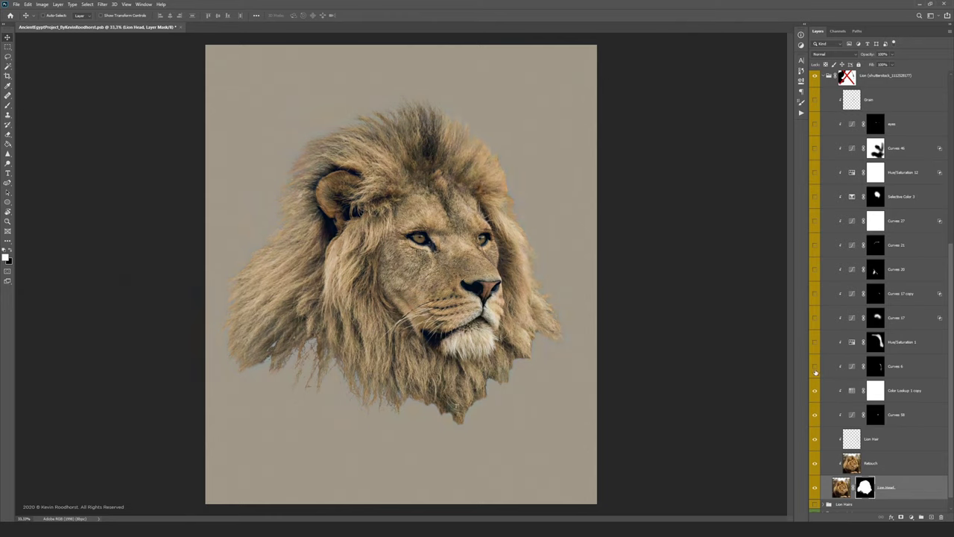
pyautogui.click(815, 366)
pyautogui.click(815, 318)
pyautogui.click(815, 294)
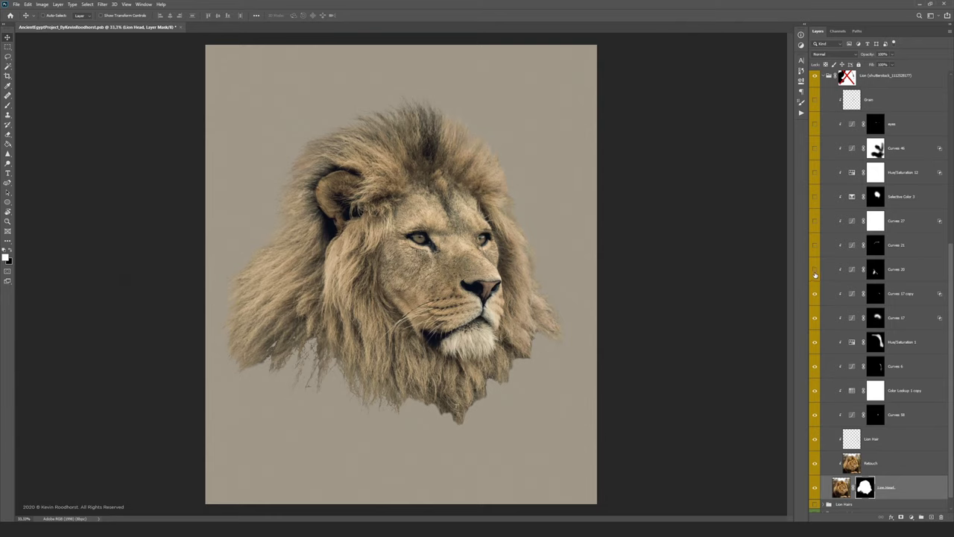
pyautogui.click(815, 270)
pyautogui.click(815, 270)
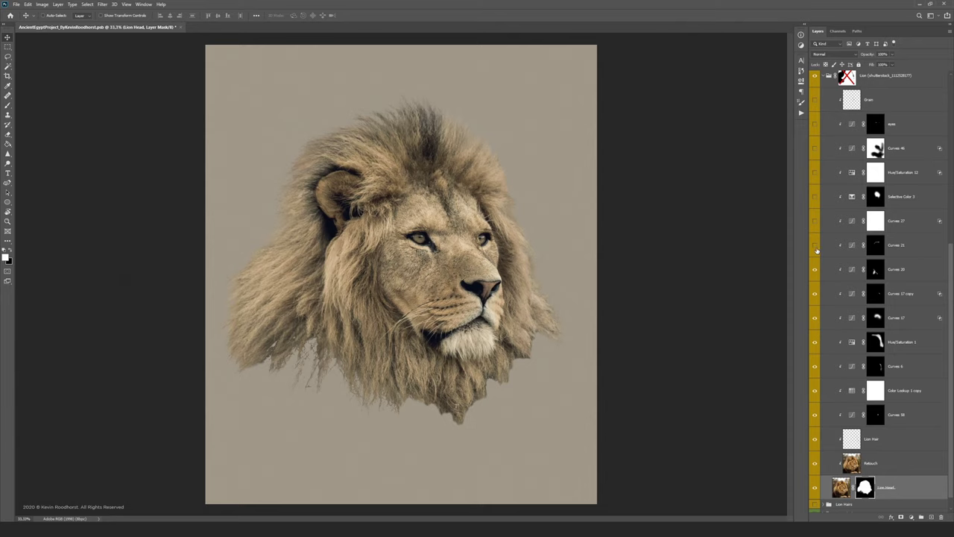
# - Show Curves 21, Curves 27, Hue/Saturation 12, Curves 46 and the eyes layer, comparing the eyes
pyautogui.click(815, 245)
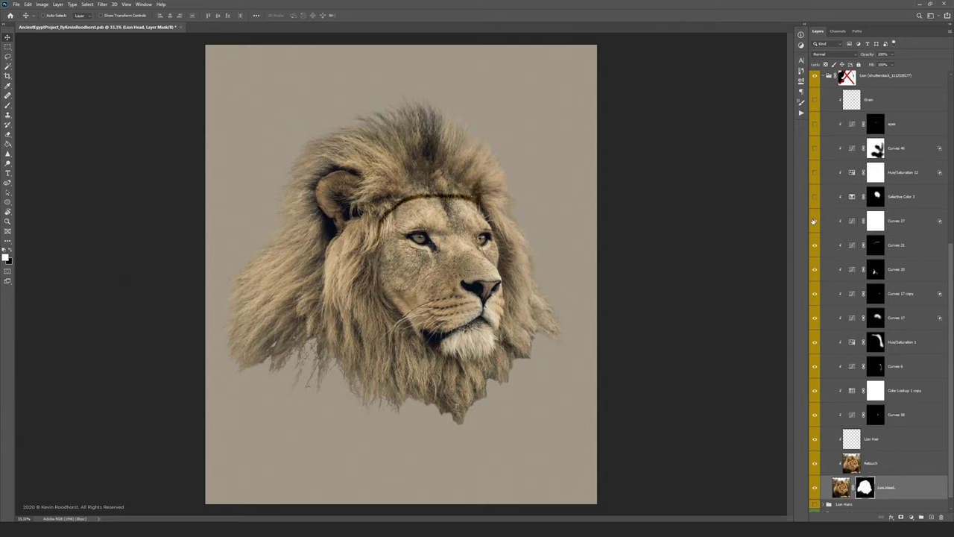
pyautogui.click(815, 220)
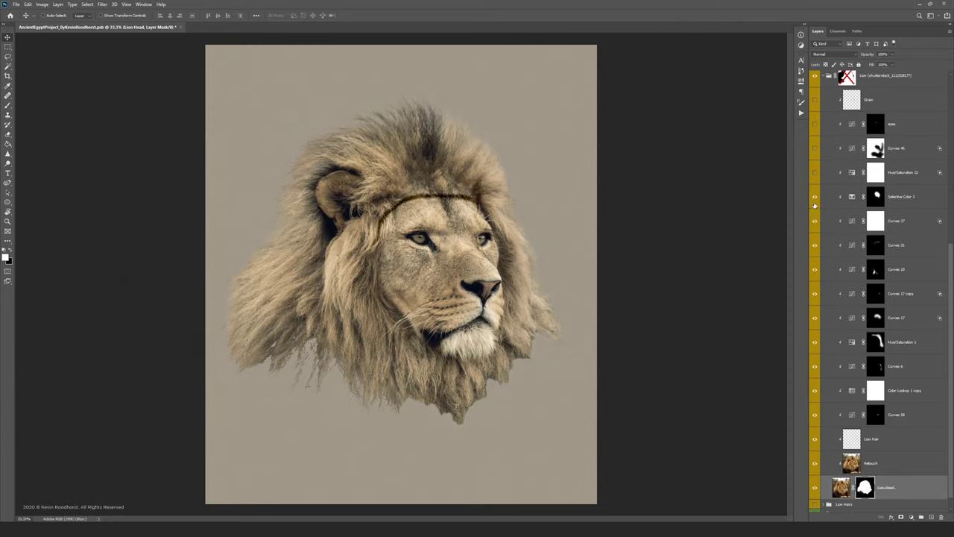
pyautogui.click(815, 173)
pyautogui.click(815, 149)
pyautogui.click(815, 126)
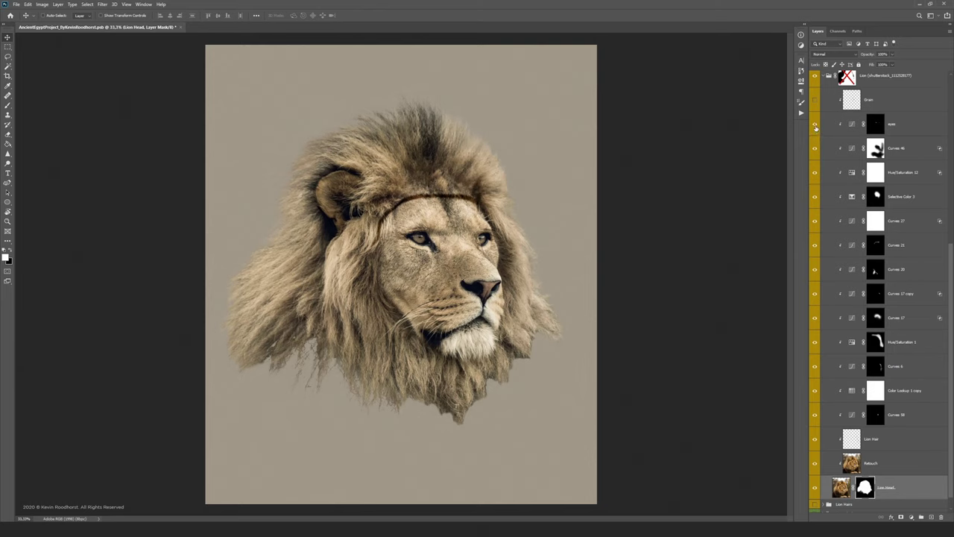
pyautogui.click(815, 126)
pyautogui.click(815, 125)
pyautogui.scroll(3, 845, 140)
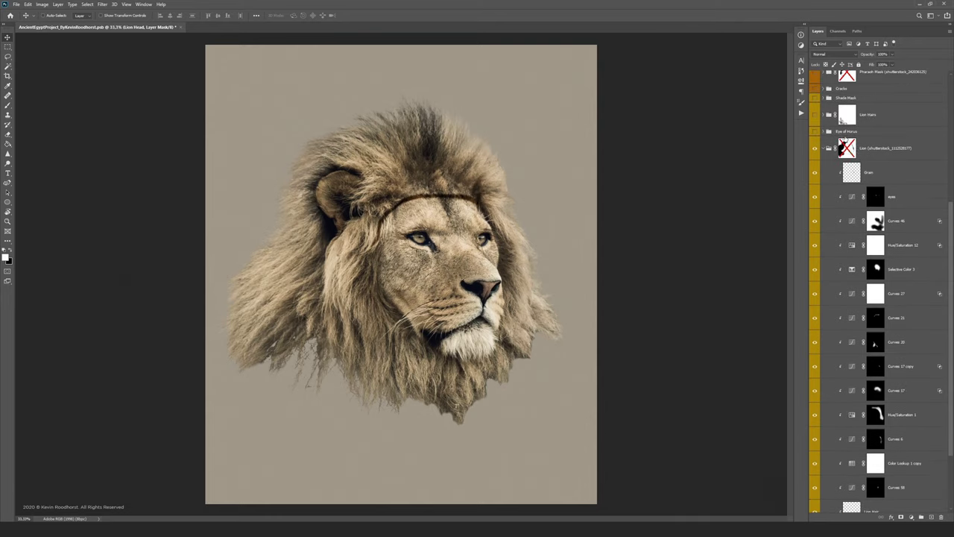
# - Enable the Lion group mask, collapse the group, and show the Pharaoh Mask layer
pyautogui.click(849, 200)
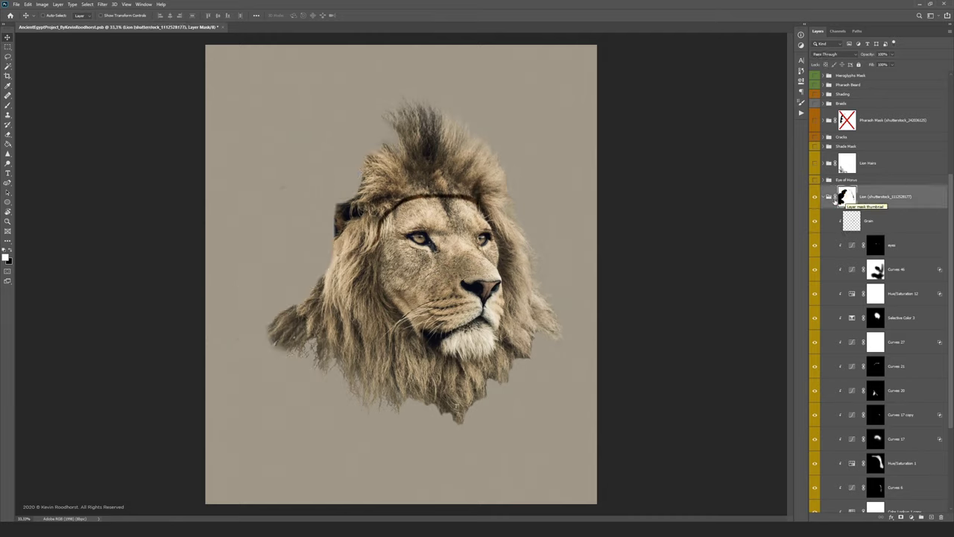
pyautogui.scroll(-3, 843, 276)
pyautogui.scroll(3, 835, 223)
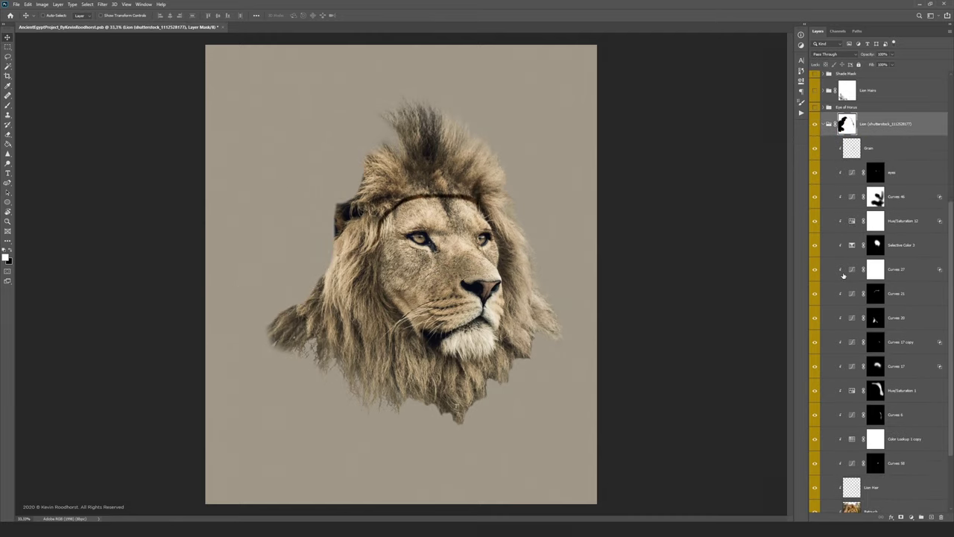
pyautogui.click(823, 172)
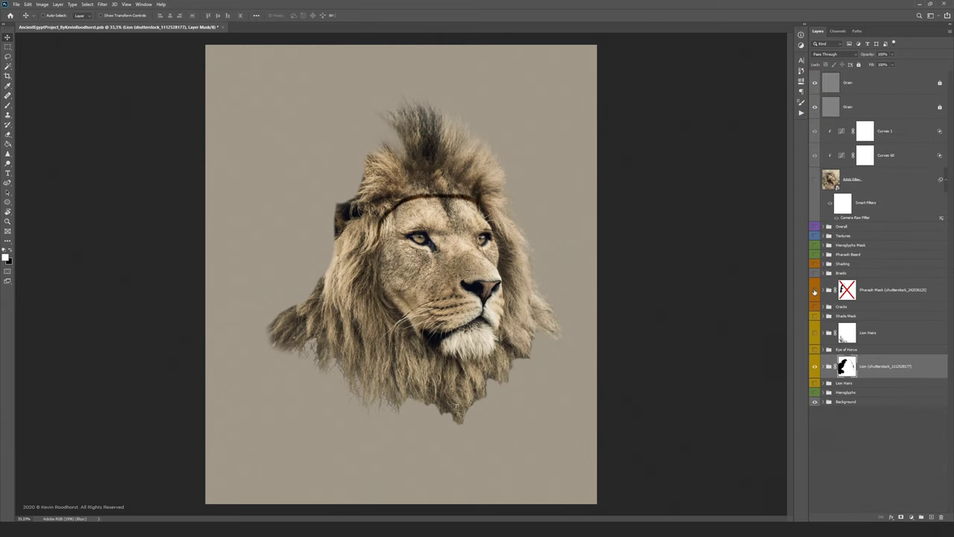
pyautogui.click(815, 291)
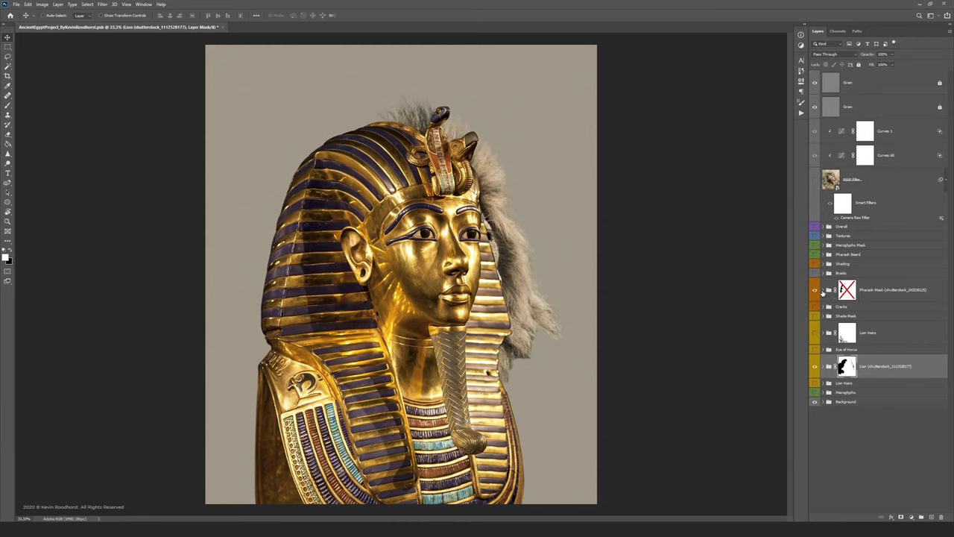
# - Expand the Pharaoh Mask group and turn on its Retouch layer after comparing the headdress
pyautogui.click(823, 290)
pyautogui.click(834, 315)
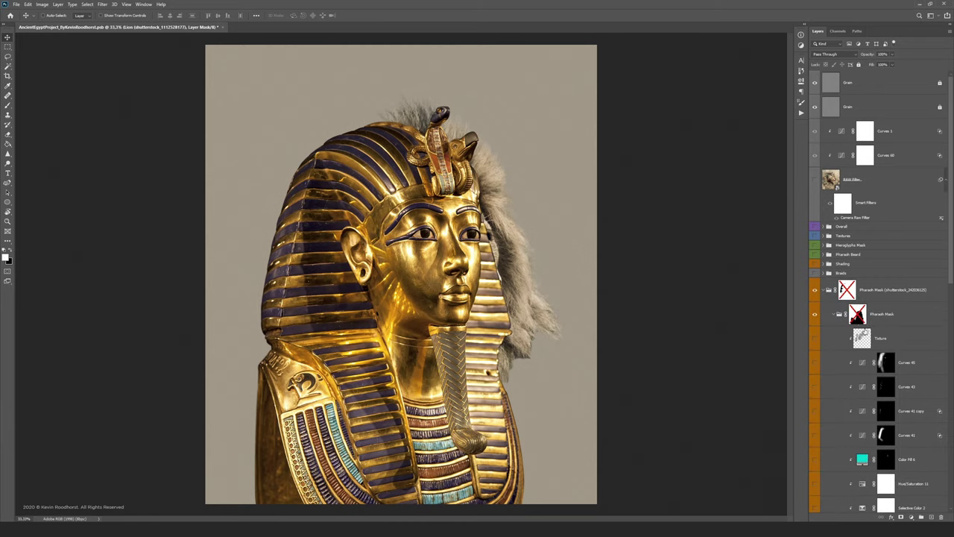
pyautogui.scroll(-5, 871, 338)
pyautogui.scroll(-3, 871, 338)
pyautogui.scroll(-3, 871, 338)
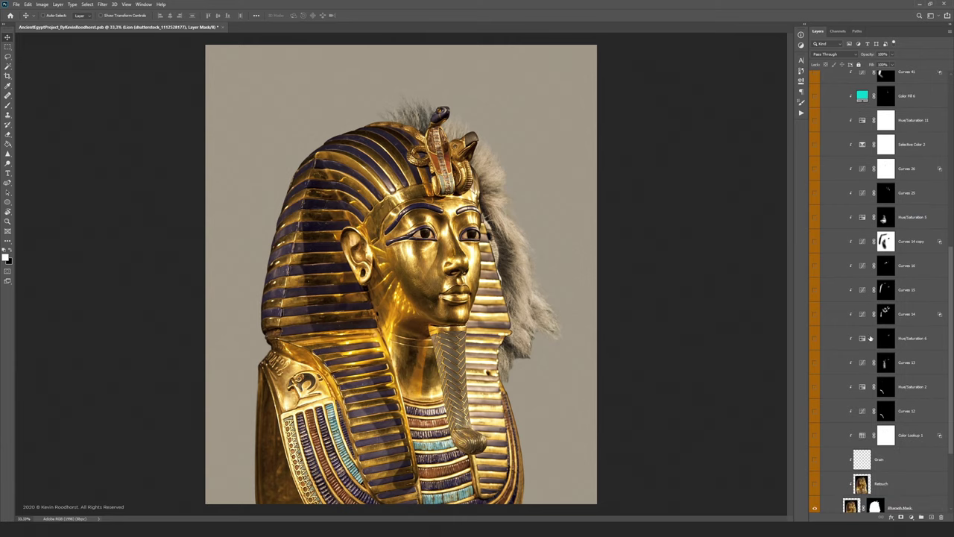
pyautogui.scroll(-1, 851, 349)
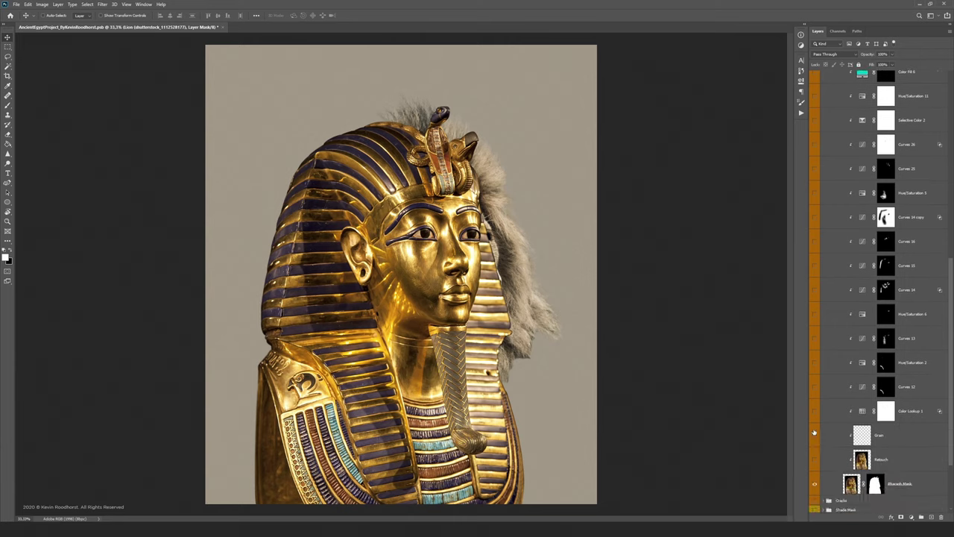
pyautogui.click(816, 460)
pyautogui.click(816, 461)
pyautogui.click(815, 460)
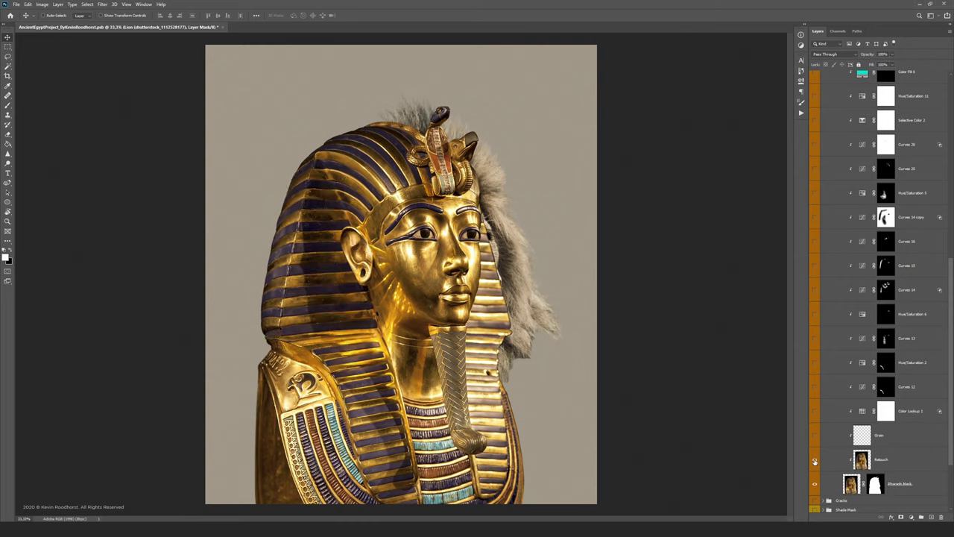
pyautogui.click(815, 461)
pyautogui.click(815, 460)
pyautogui.click(815, 461)
# - Show Color Lookup 1, Curves 12, Hue/Saturation 2, Curves 13, Hue/Saturation 6 and Curves 14
pyautogui.click(815, 412)
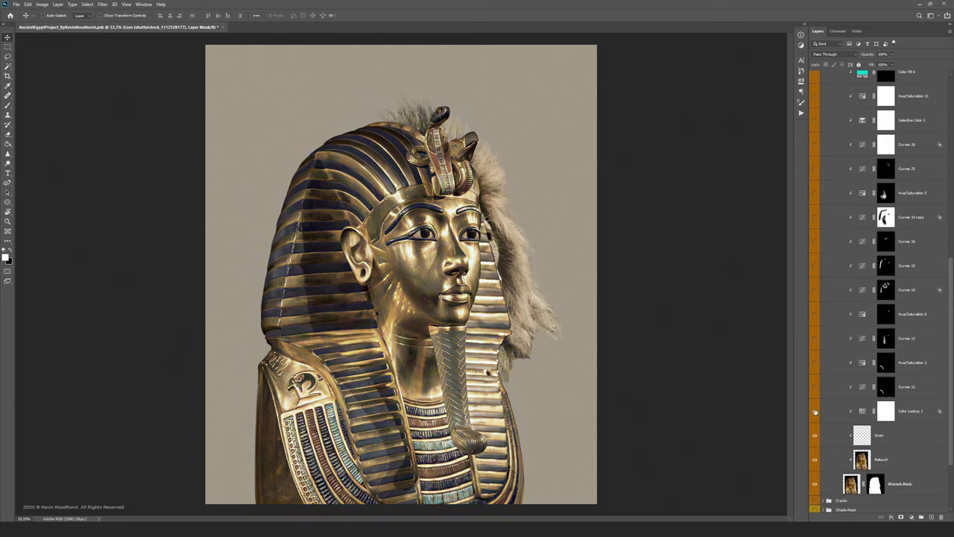
pyautogui.click(815, 387)
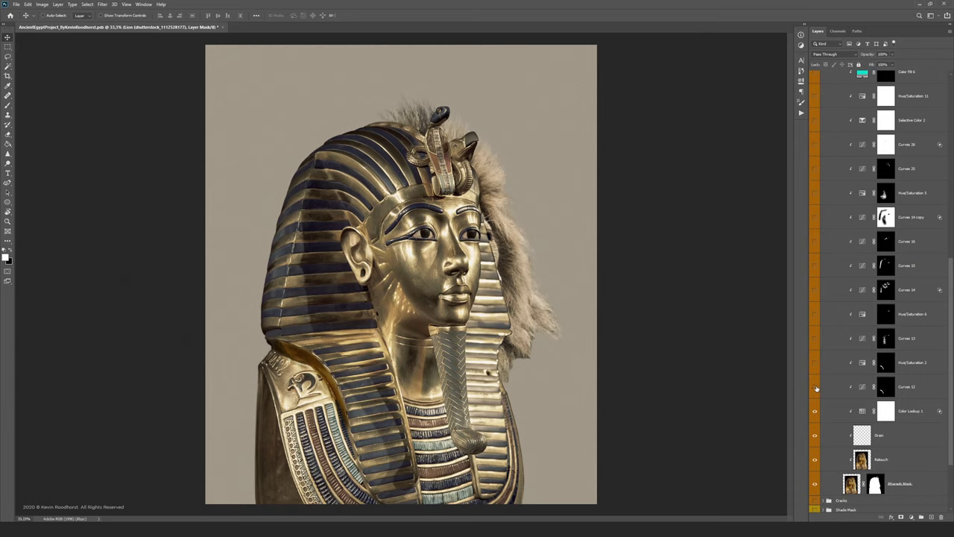
pyautogui.click(815, 362)
pyautogui.click(815, 339)
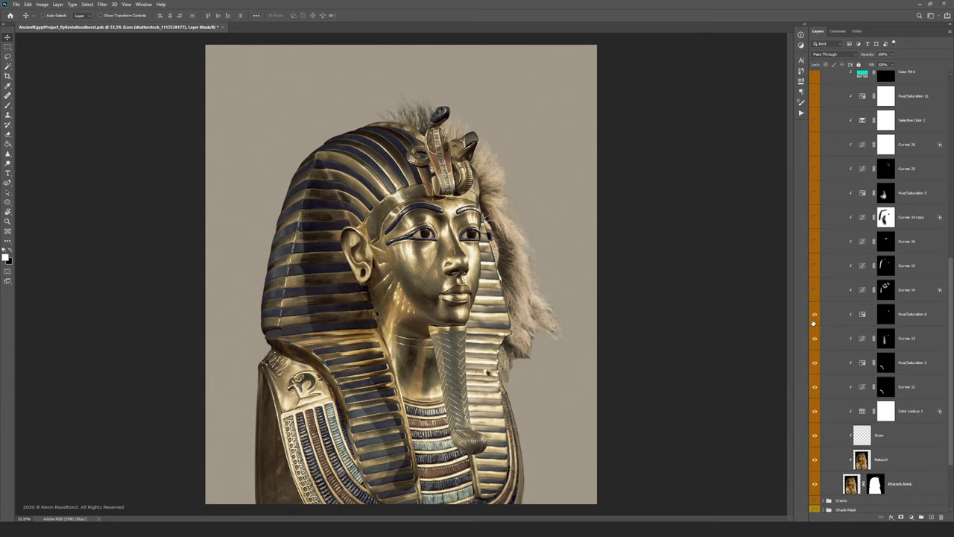
pyautogui.click(815, 314)
pyautogui.click(815, 290)
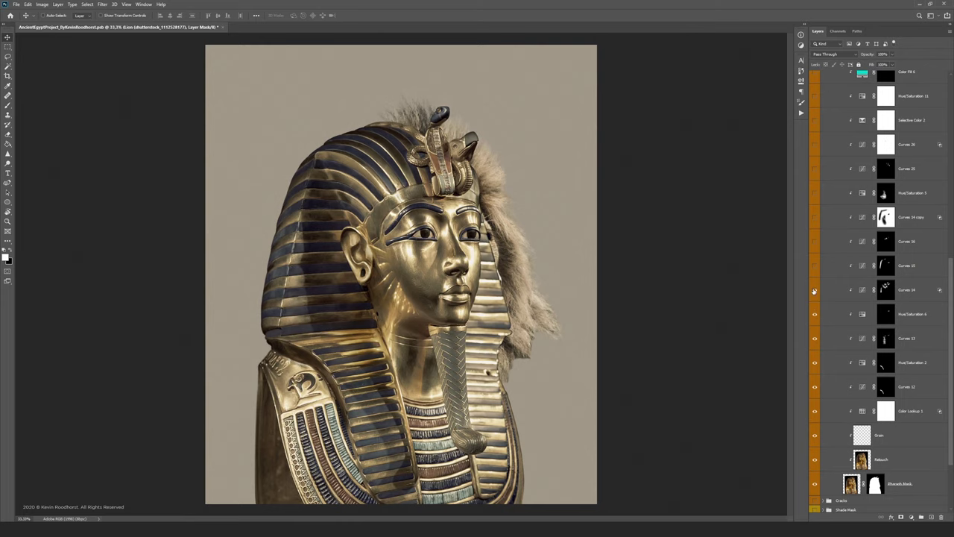
# - Show Curves 15, Curves 16, Curves 14 copy, Hue/Saturation 5, Curves 25 and Curves 26
pyautogui.click(814, 259)
pyautogui.click(815, 241)
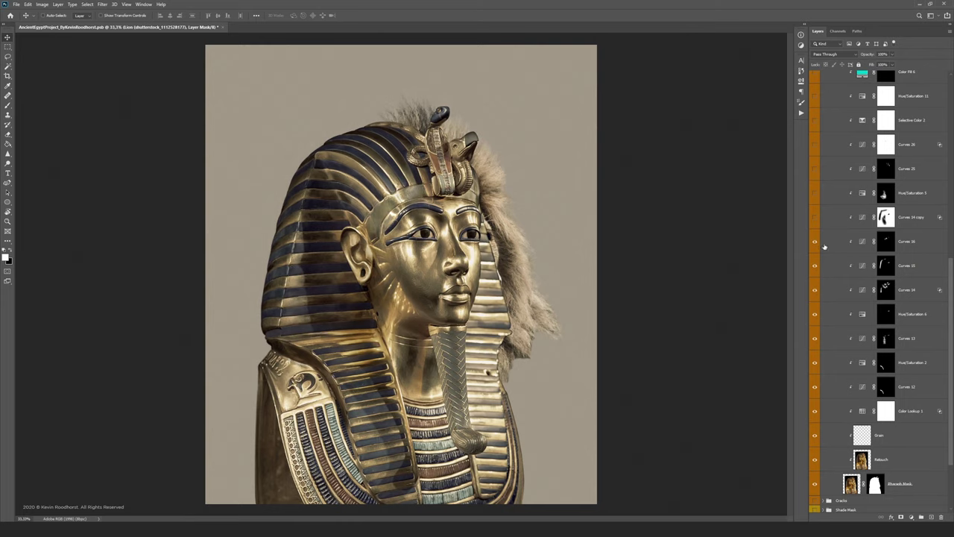
pyautogui.click(815, 217)
pyautogui.click(815, 192)
pyautogui.click(815, 169)
pyautogui.click(815, 144)
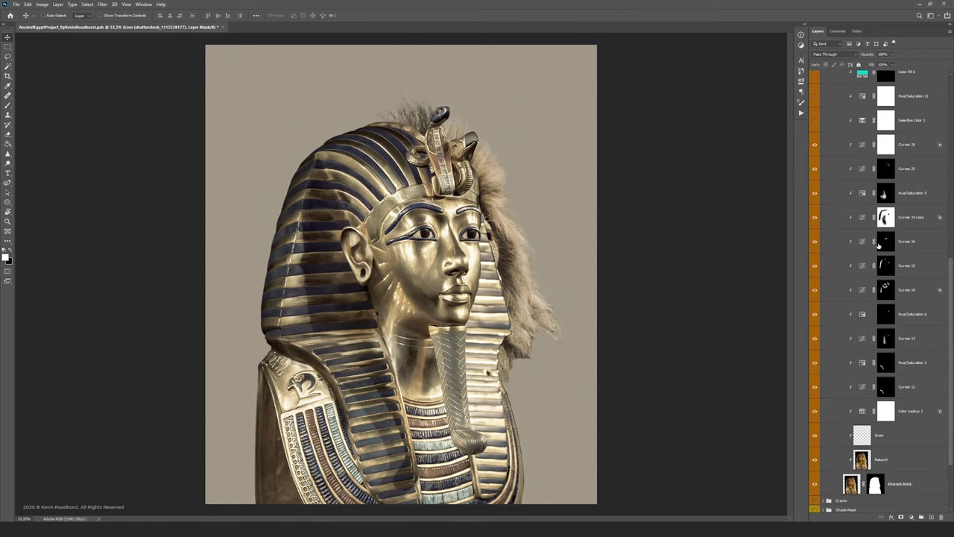
pyautogui.scroll(3, 879, 250)
pyautogui.scroll(2, 881, 259)
# - Show Selective Color 2, Hue/Saturation 11, teal Color Fill 6, Curves 41 copy and the crack Texture
pyautogui.click(815, 291)
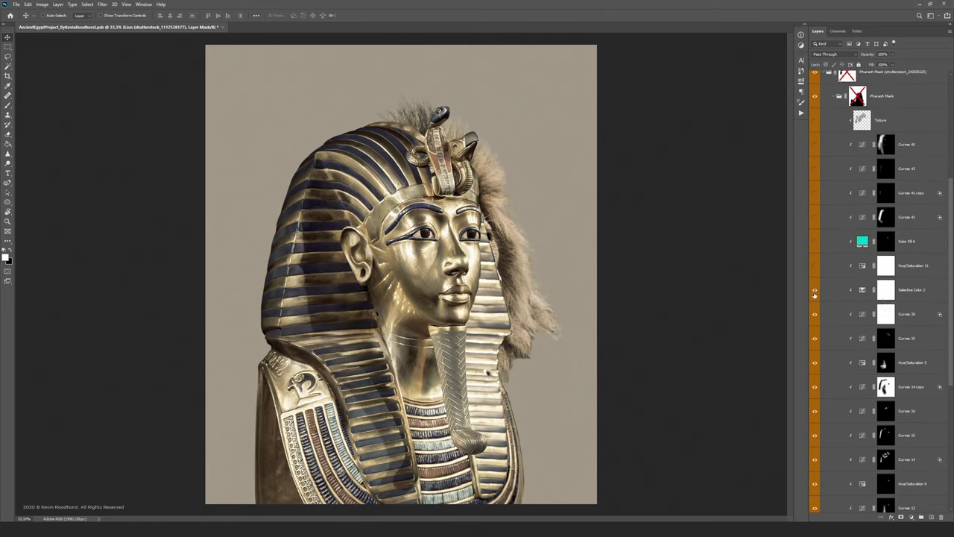
pyautogui.click(815, 267)
pyautogui.click(816, 241)
pyautogui.click(815, 193)
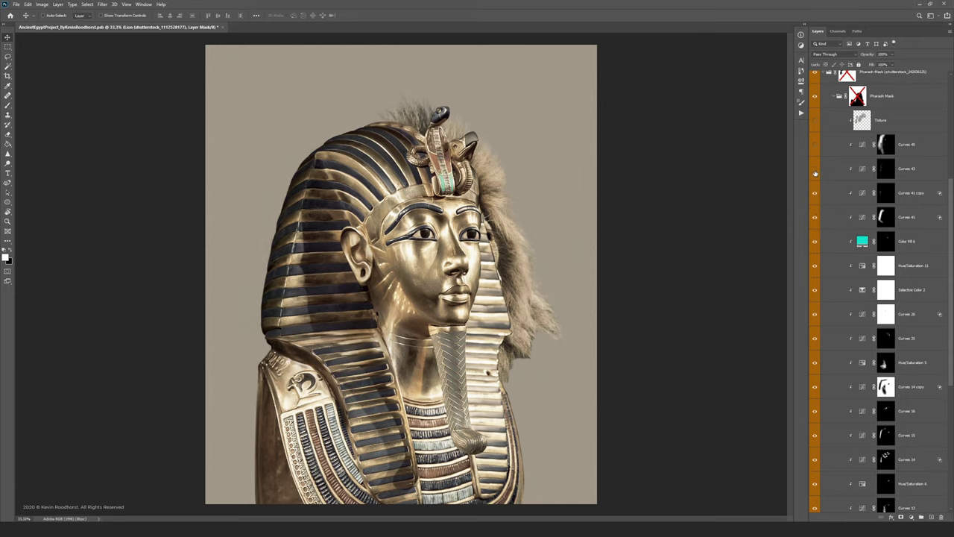
pyautogui.click(815, 120)
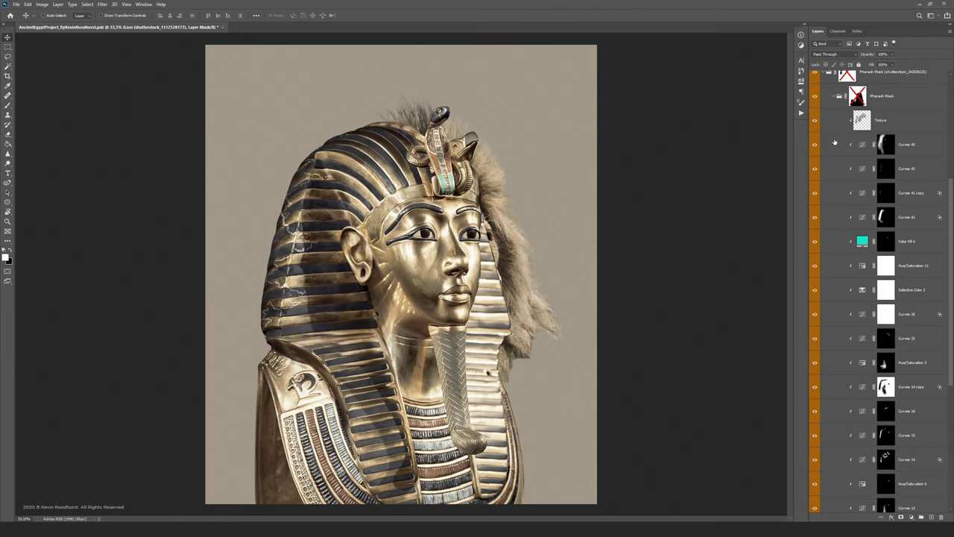
pyautogui.scroll(3, 859, 160)
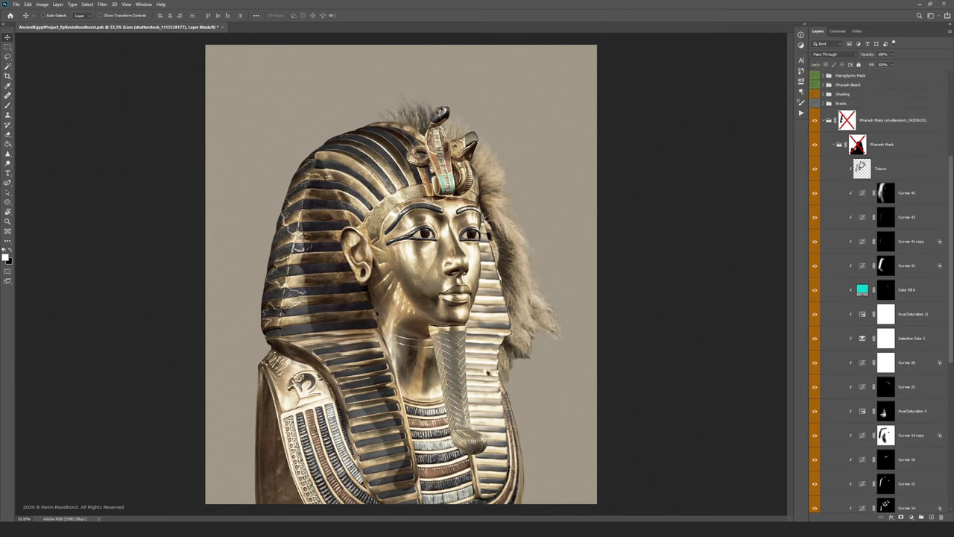
# - Enable the Pharaoh Mask and headdress layer masks, then collapse the Pharaoh Mask groups
pyautogui.keyDown('shift'); pyautogui.click(858, 170); pyautogui.keyUp('shift')
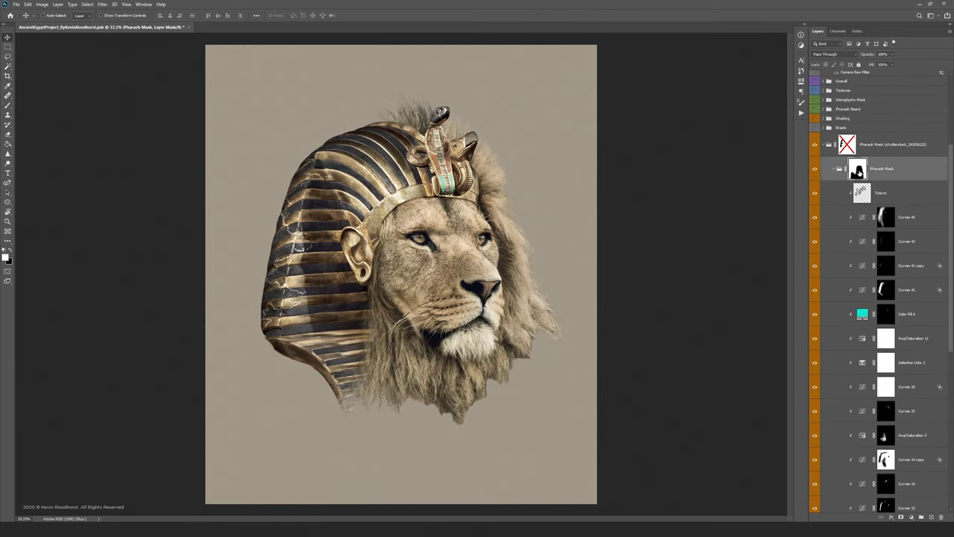
pyautogui.keyDown('shift'); pyautogui.click(848, 144); pyautogui.keyUp('shift')
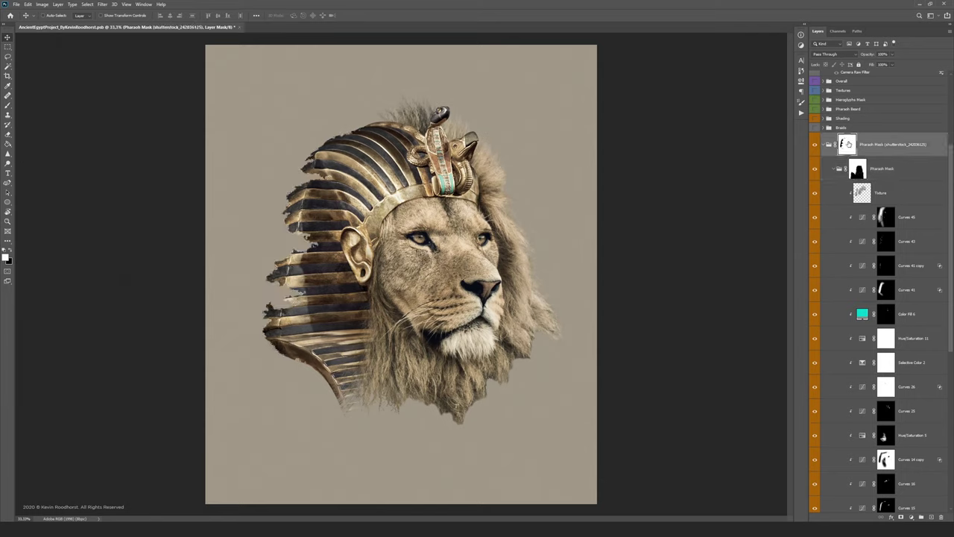
pyautogui.click(836, 170)
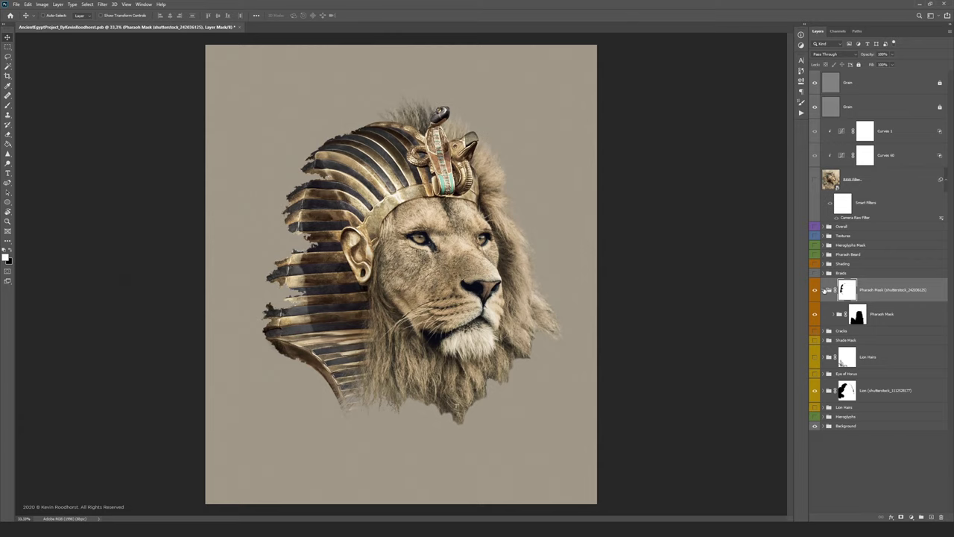
pyautogui.click(827, 291)
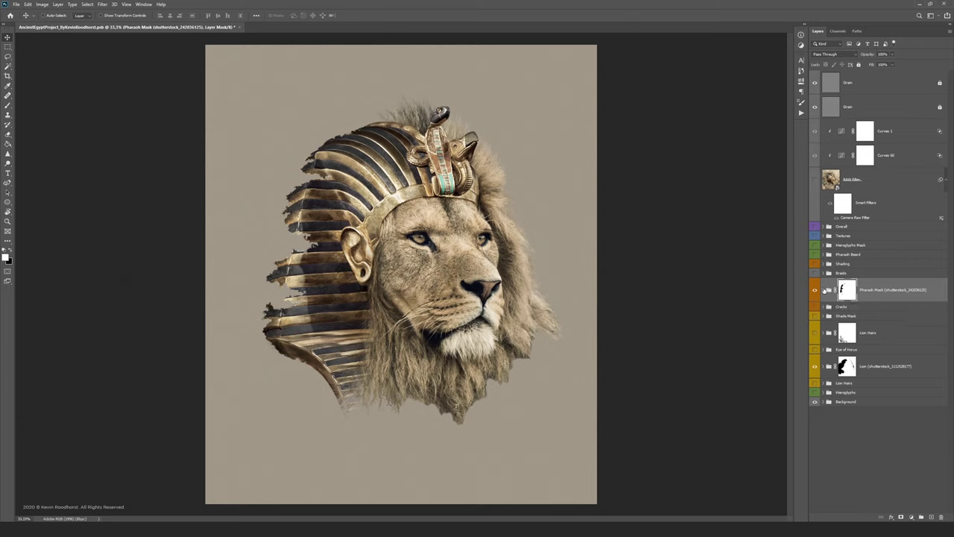
pyautogui.click(824, 403)
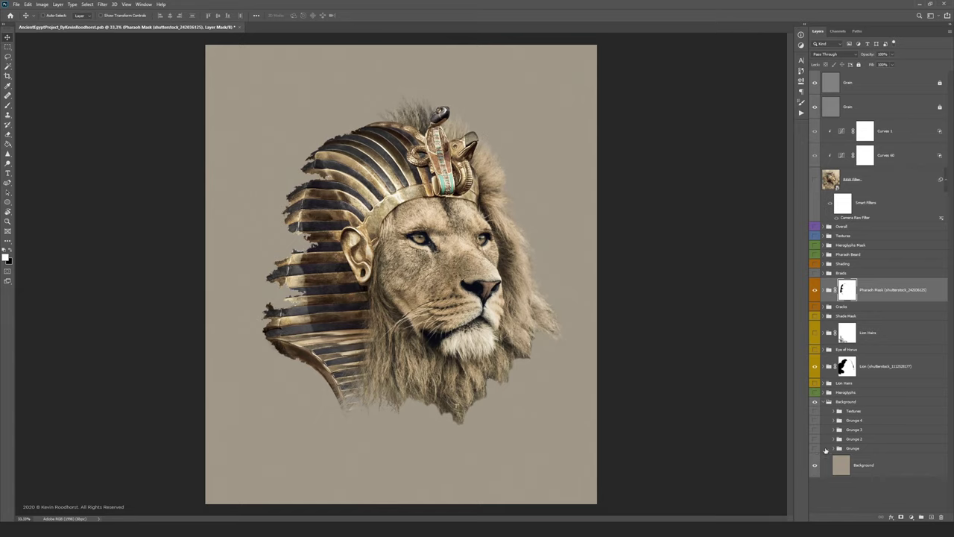
# - Turn on the Grunge smoke texture and both its inner Grunge layers
pyautogui.click(834, 449)
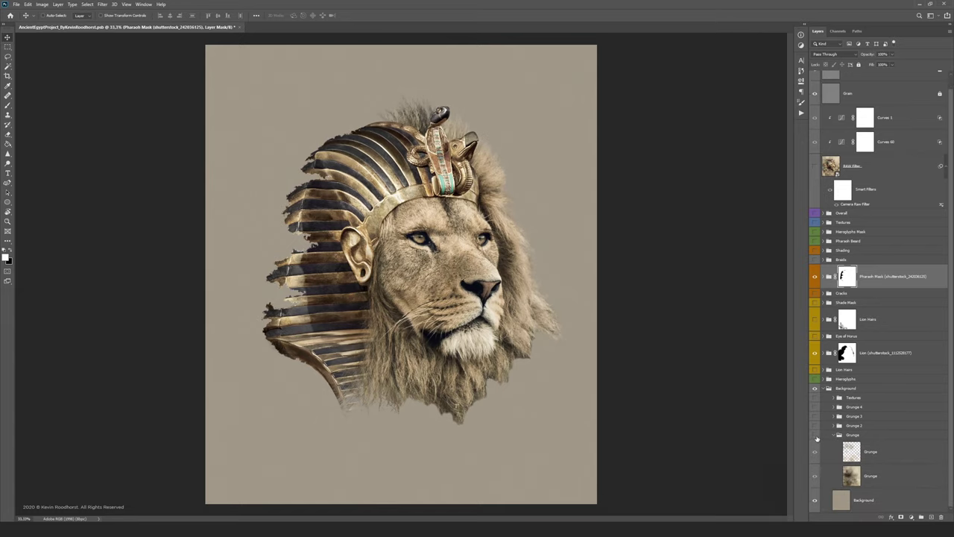
pyautogui.click(815, 435)
pyautogui.click(815, 477)
pyautogui.click(815, 478)
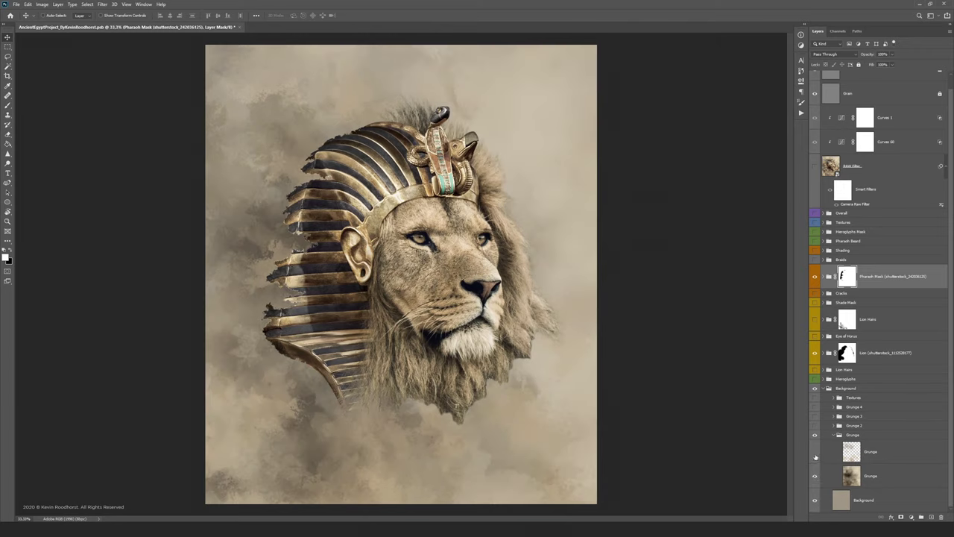
pyautogui.click(815, 454)
pyautogui.click(833, 436)
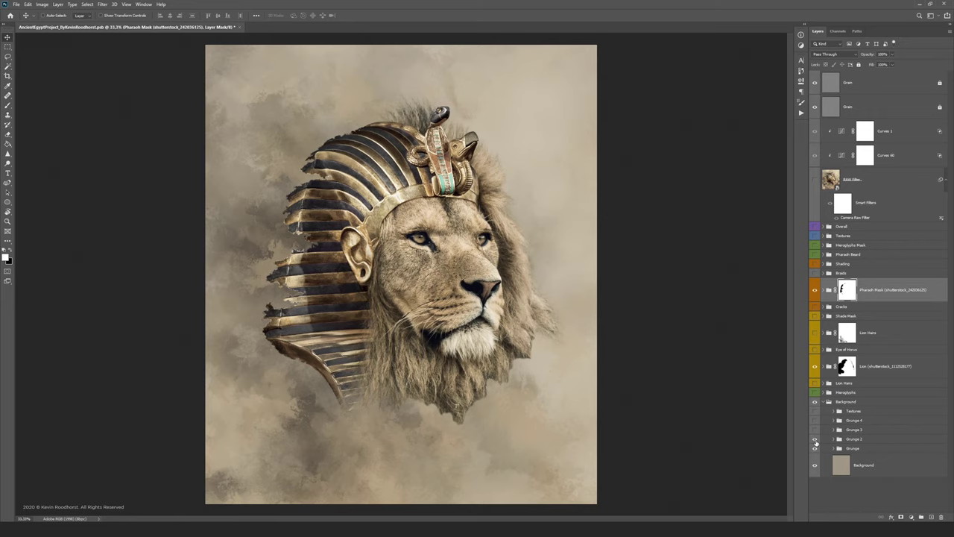
# - Check the Grunge 2 group's layers by toggling them on and off
pyautogui.click(834, 440)
pyautogui.scroll(-2, 843, 444)
pyautogui.click(815, 445)
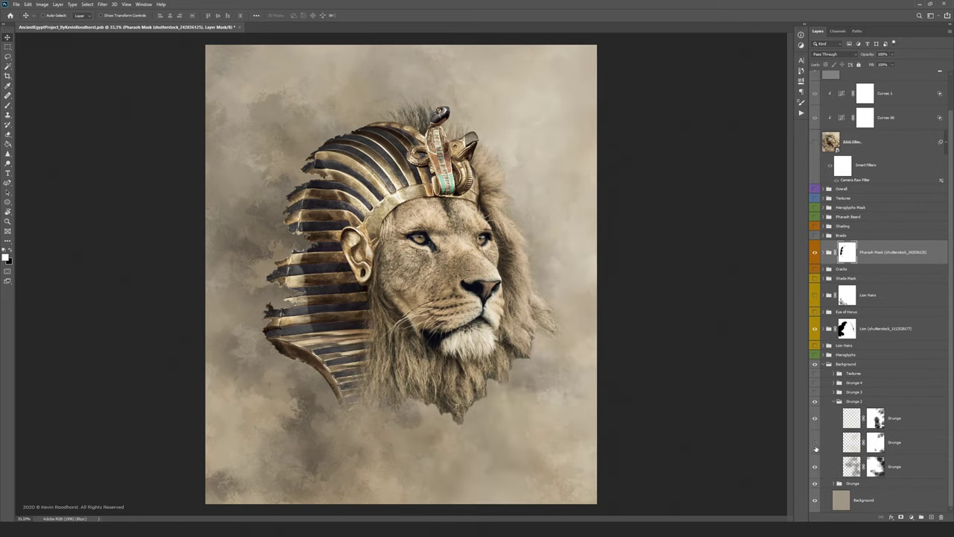
pyautogui.click(815, 418)
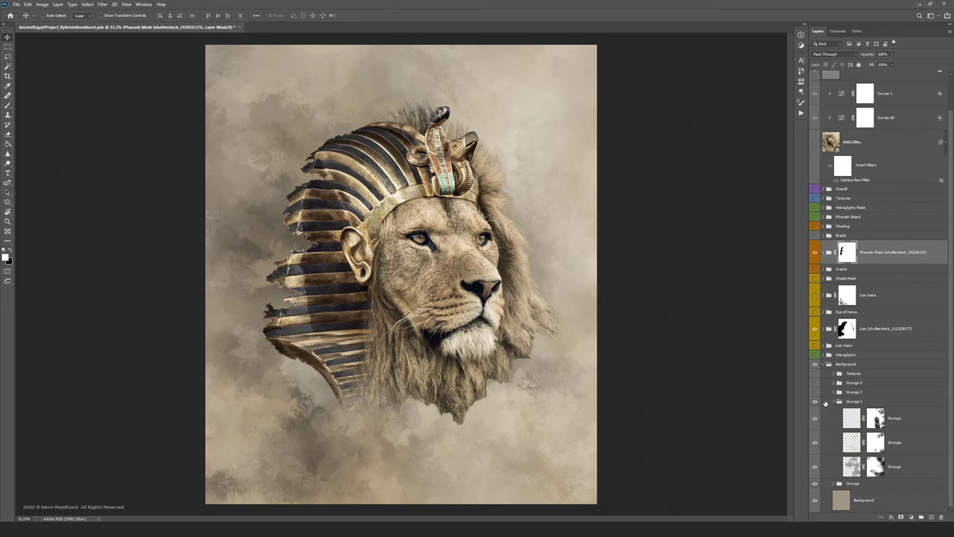
pyautogui.click(834, 402)
# - Show Grunge 3 for darker textured smoke, comparing its inner layers
pyautogui.click(815, 429)
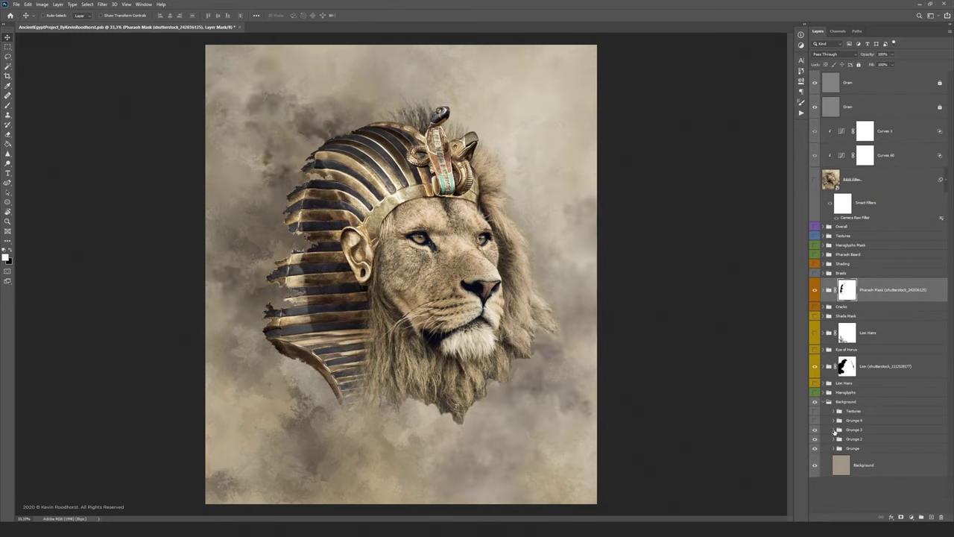
pyautogui.click(835, 430)
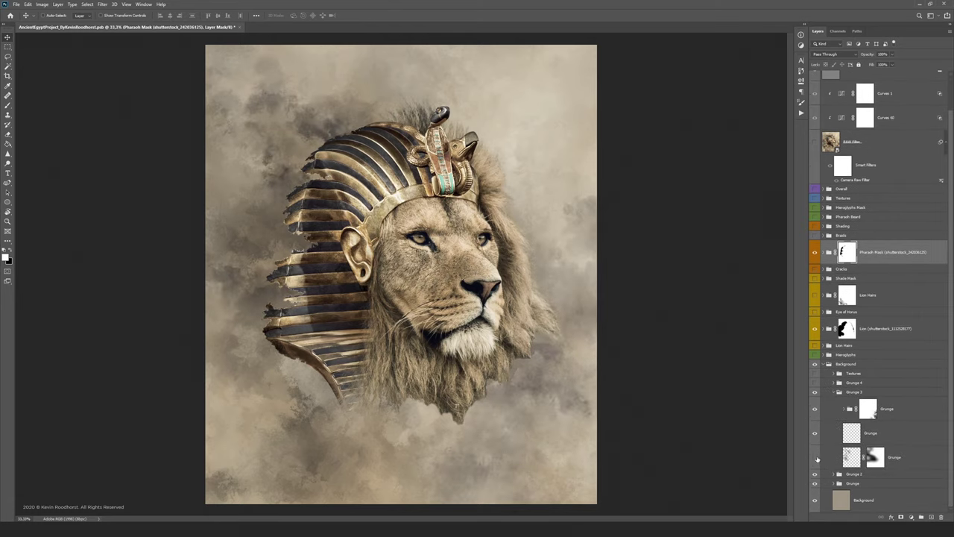
pyautogui.click(816, 457)
pyautogui.click(816, 458)
pyautogui.click(815, 433)
pyautogui.click(815, 410)
pyautogui.click(834, 392)
# - Show Grunge 4 to darken the lower-left smoke
pyautogui.click(815, 421)
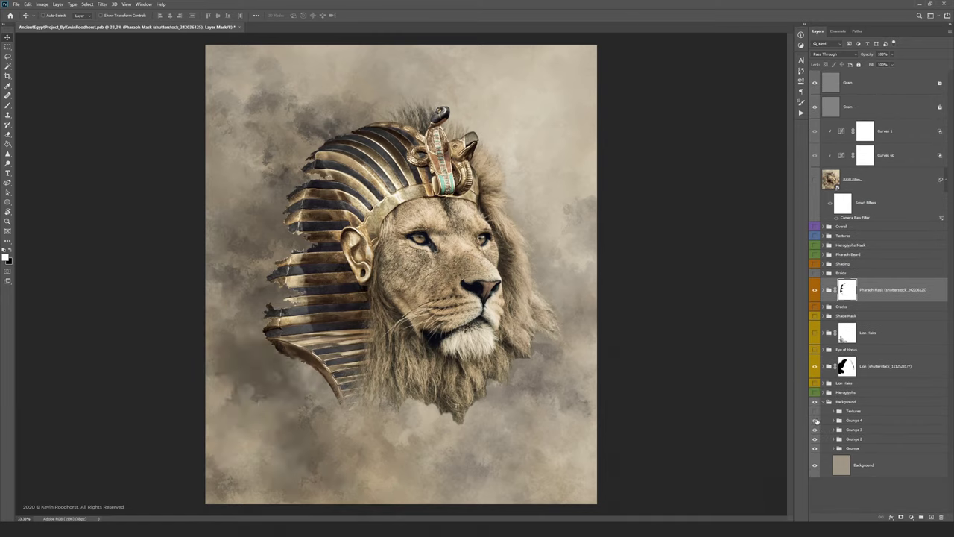
pyautogui.click(833, 420)
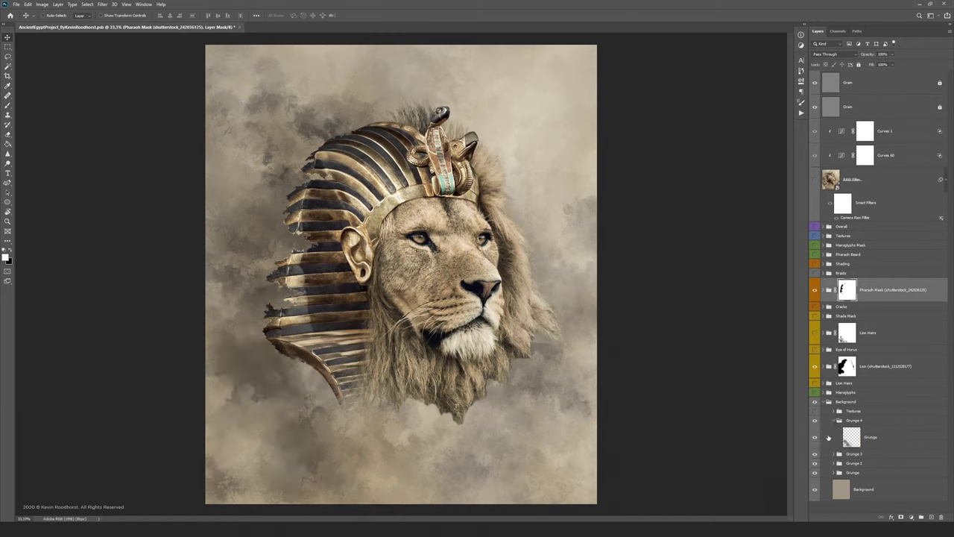
pyautogui.click(815, 437)
pyautogui.click(815, 437)
pyautogui.click(834, 421)
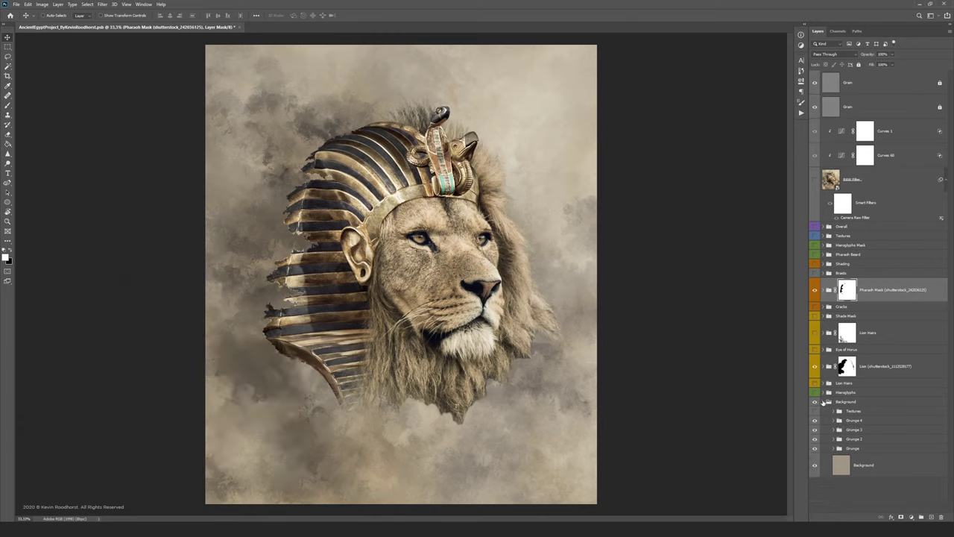
# - Show the Eye of Horus liner and the long Lion Hairs strands below the mane
pyautogui.click(815, 350)
pyautogui.click(815, 349)
pyautogui.click(815, 349)
pyautogui.click(815, 383)
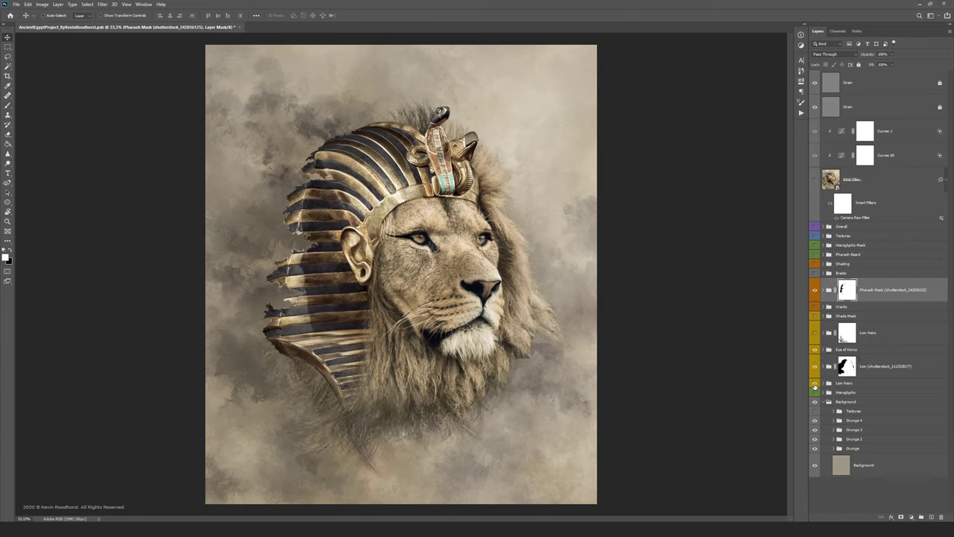
pyautogui.click(823, 384)
pyautogui.scroll(-3, 830, 384)
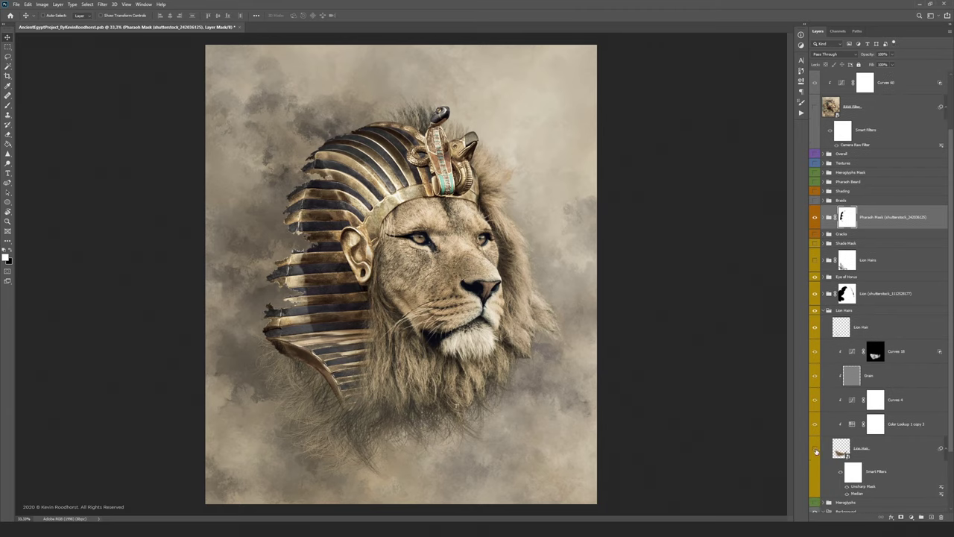
pyautogui.click(815, 450)
pyautogui.click(816, 450)
pyautogui.click(816, 449)
pyautogui.click(816, 450)
pyautogui.click(827, 311)
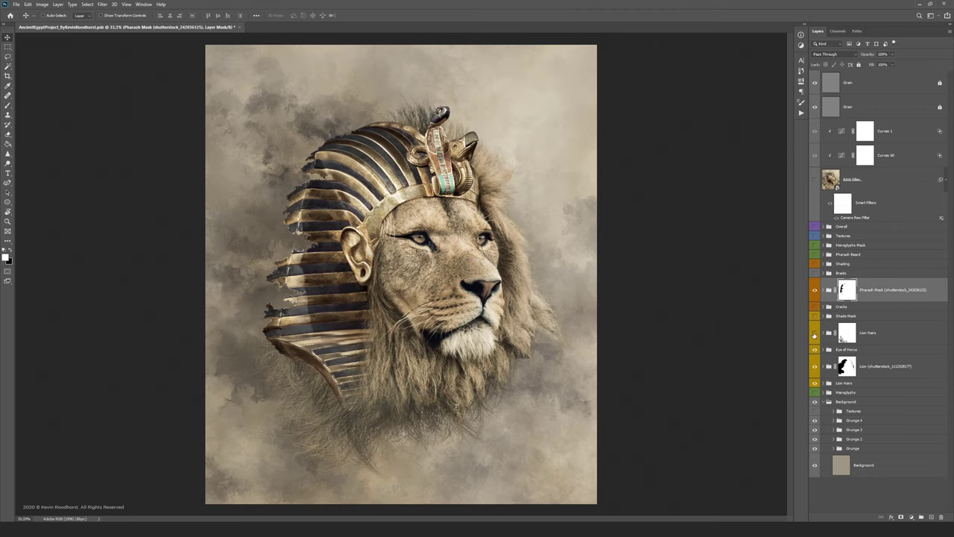
# - Show the second Lion Hairs group's extra mane hair and the Shade Mask darkening the lower mane
pyautogui.click(815, 333)
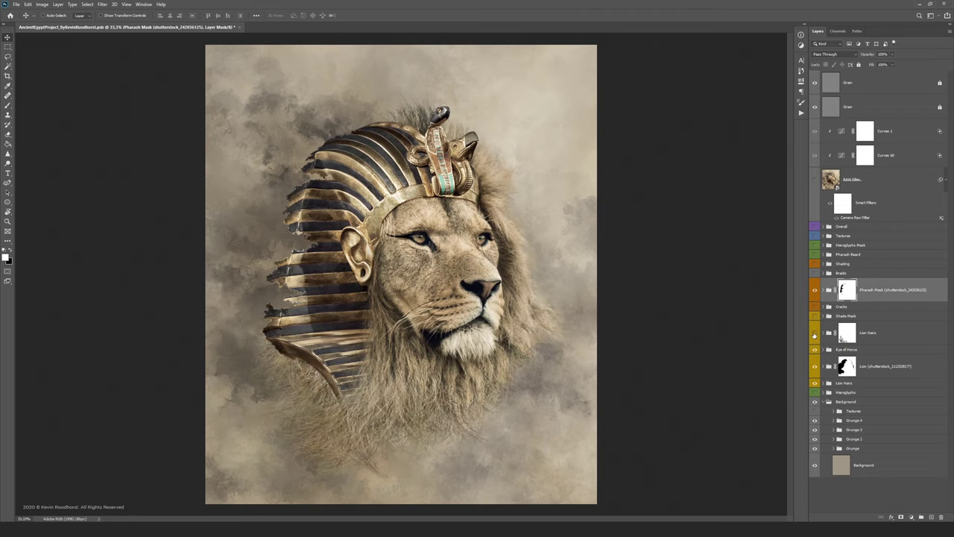
pyautogui.click(815, 334)
pyautogui.click(815, 333)
pyautogui.click(815, 334)
pyautogui.click(823, 333)
pyautogui.scroll(-1, 844, 362)
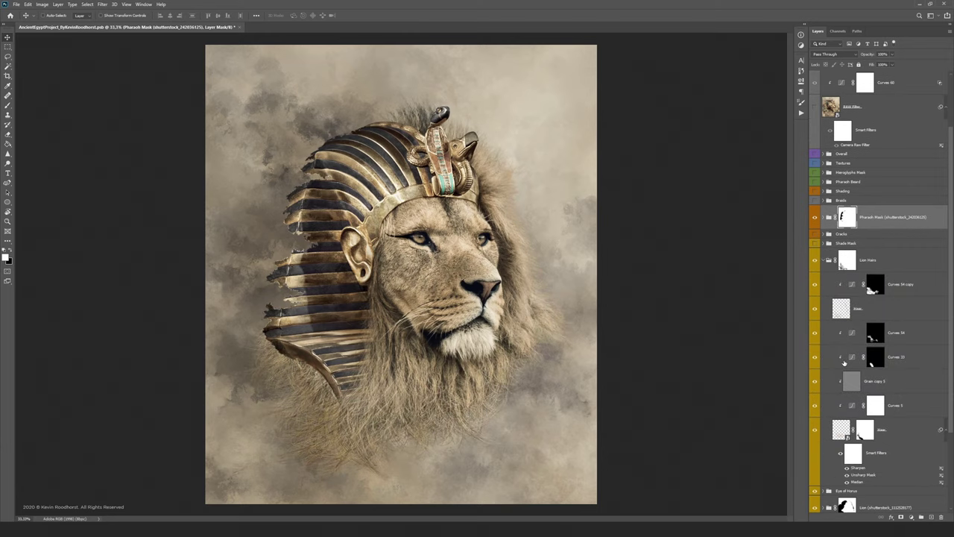
pyautogui.click(815, 430)
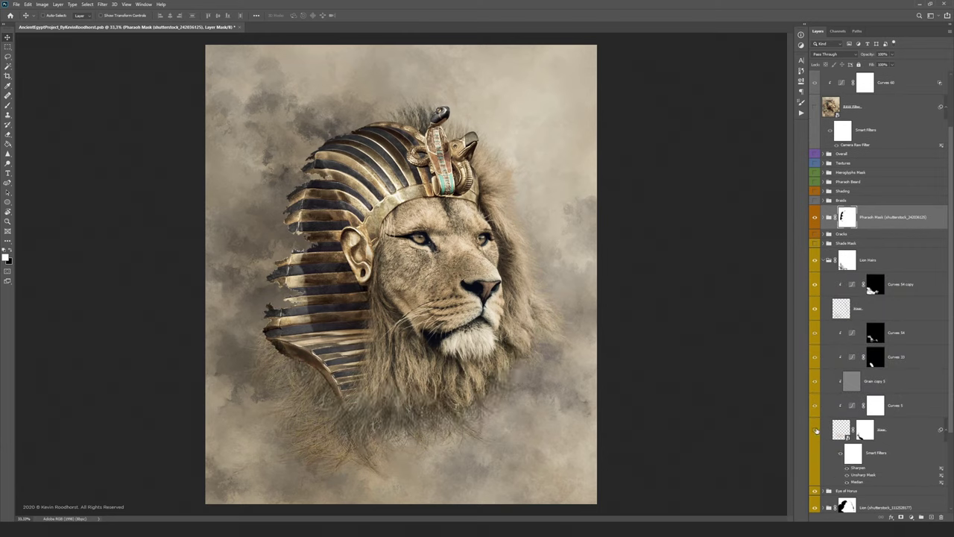
pyautogui.click(816, 430)
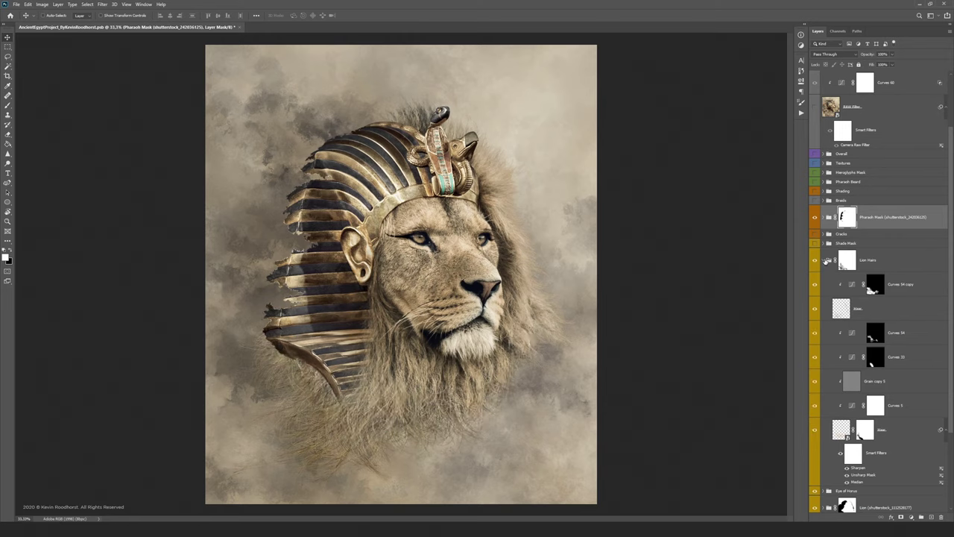
pyautogui.click(824, 260)
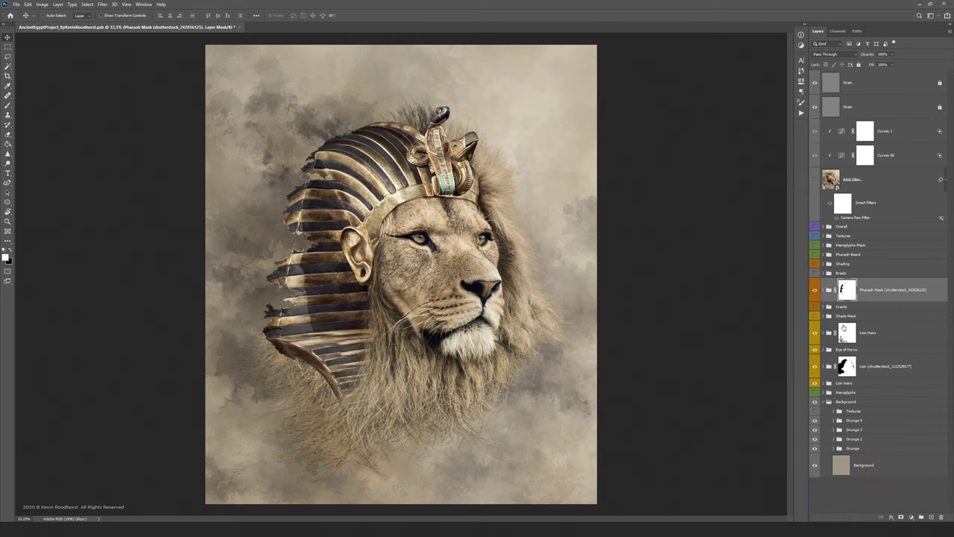
pyautogui.click(815, 316)
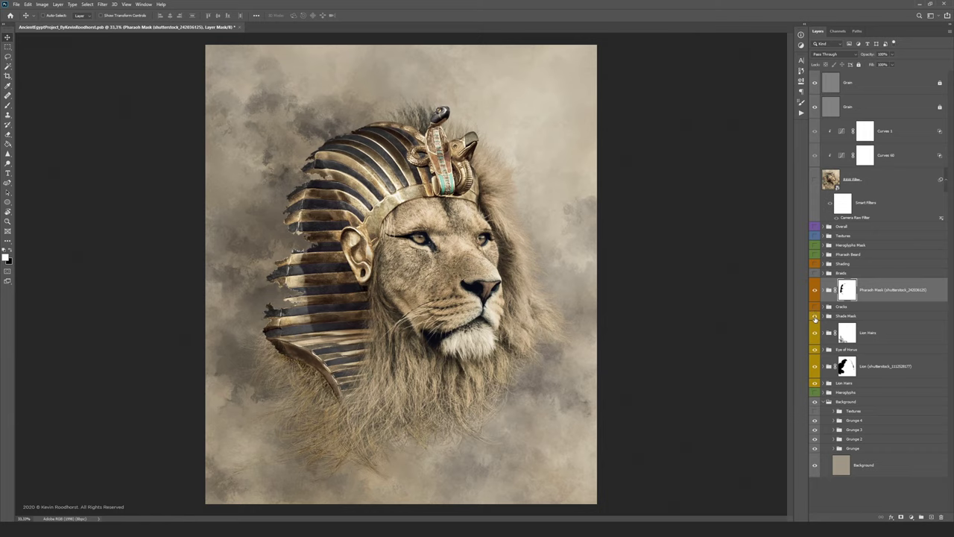
pyautogui.click(815, 306)
# - Compare the headdress with and without the Cracks group, inspecting its layers
pyautogui.click(815, 307)
pyautogui.click(815, 307)
pyautogui.click(815, 307)
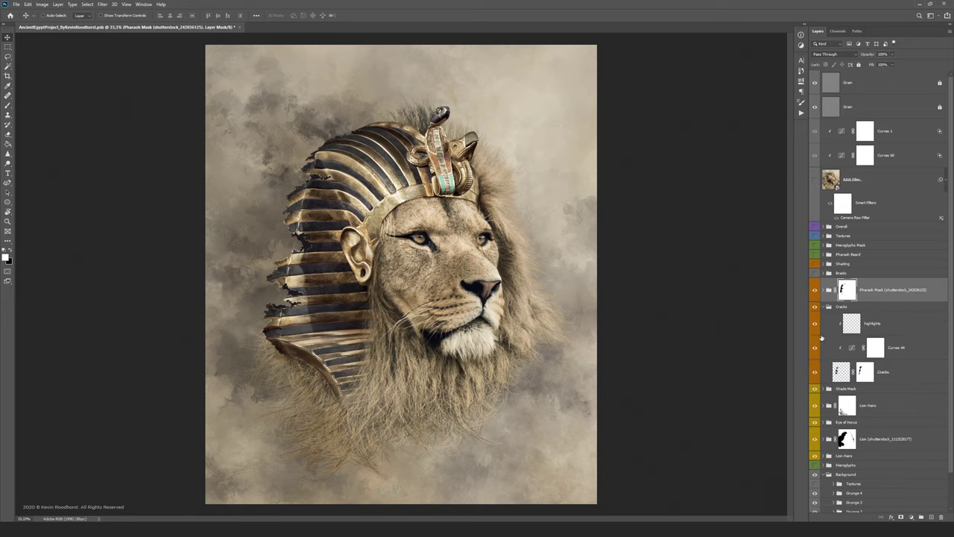
pyautogui.click(815, 371)
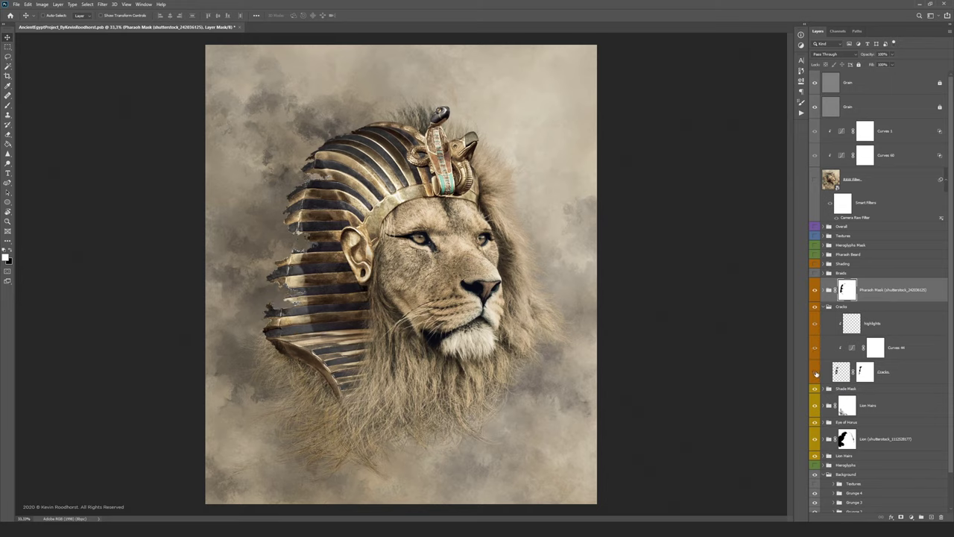
pyautogui.click(825, 307)
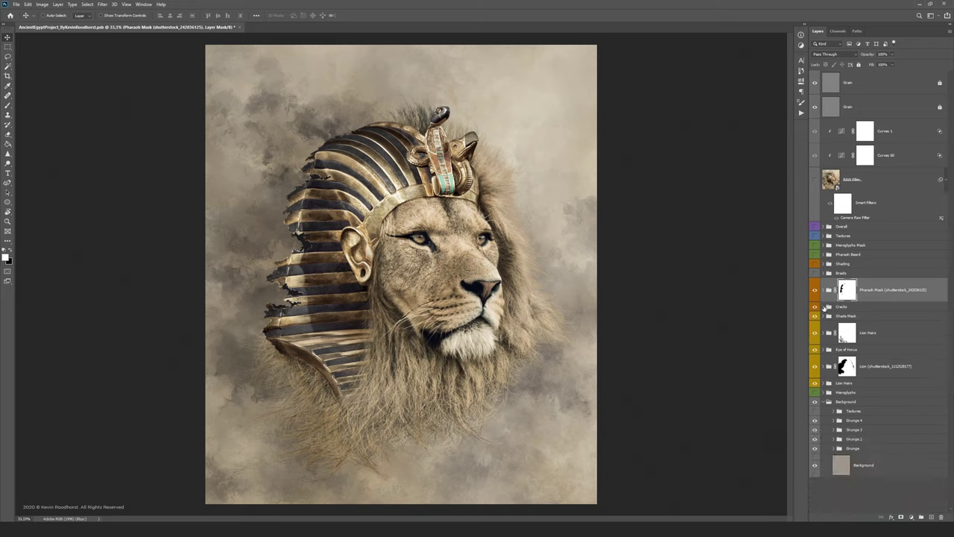
# - Toggle the beaded Braids group on the mane and inspect its layers
pyautogui.click(815, 273)
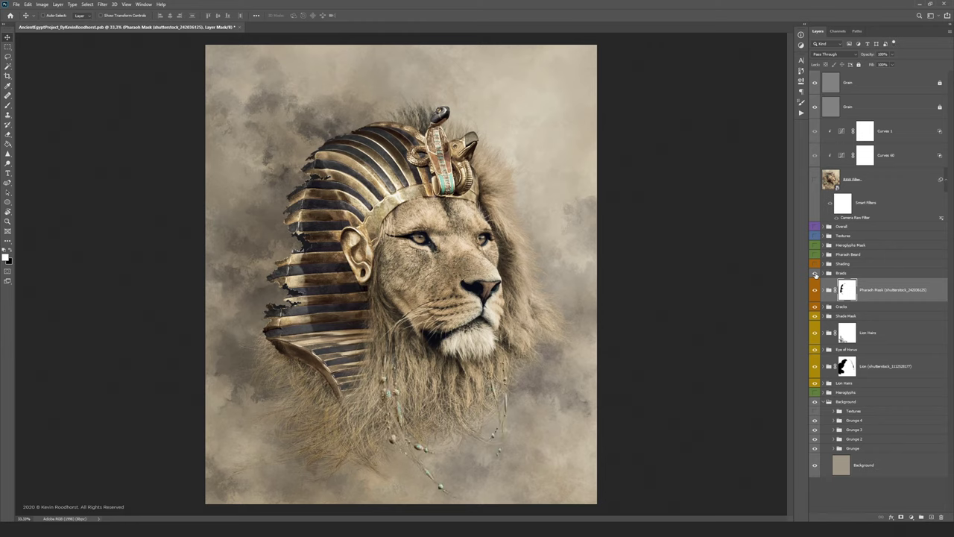
pyautogui.click(815, 274)
pyautogui.click(815, 273)
pyautogui.click(815, 274)
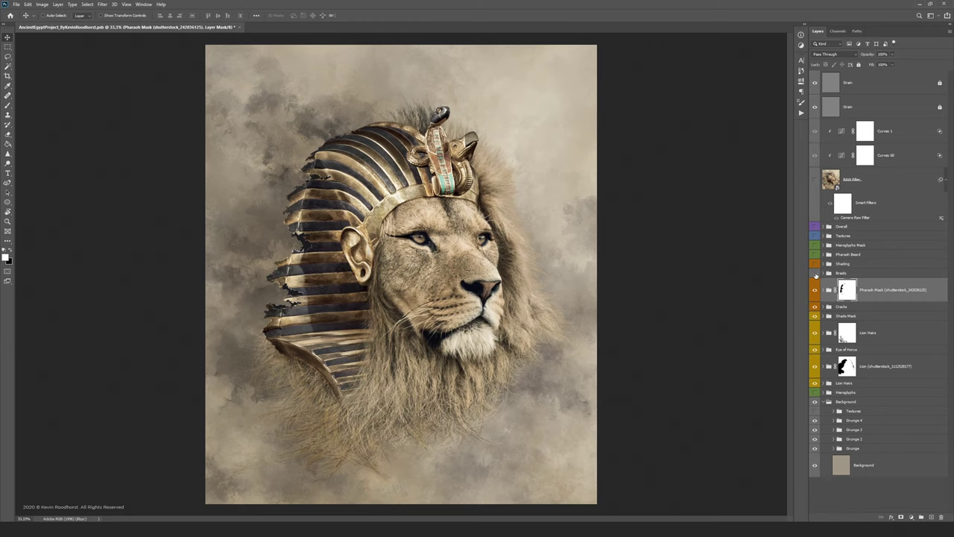
pyautogui.click(815, 273)
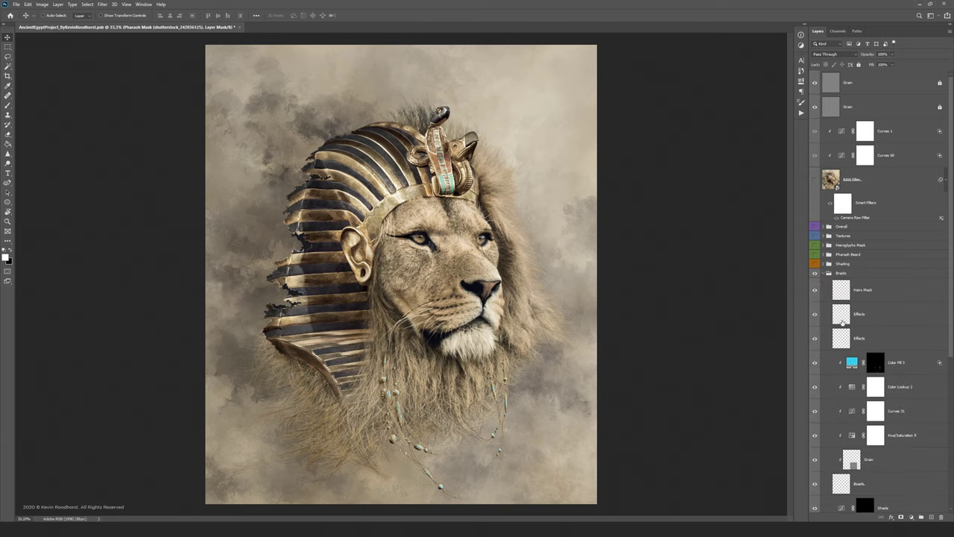
pyautogui.scroll(-1, 842, 322)
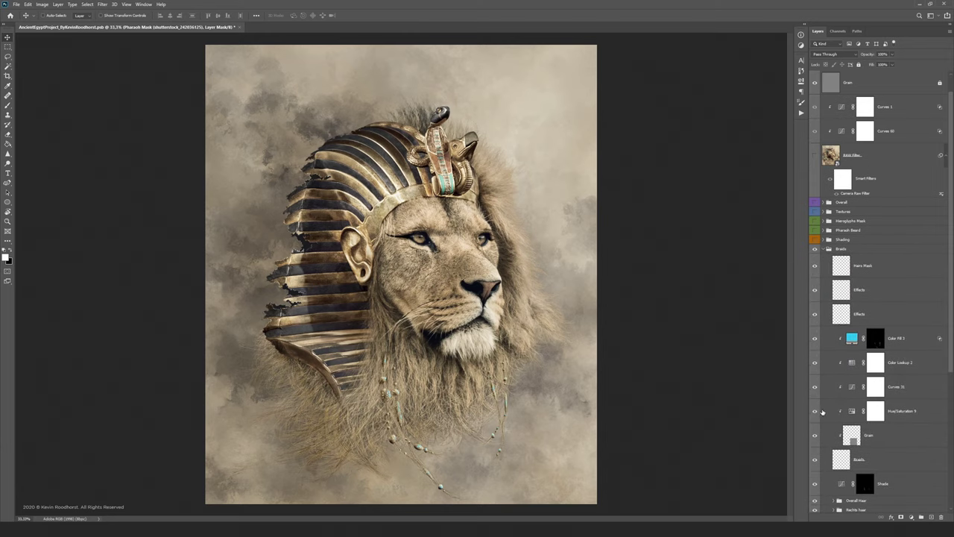
pyautogui.click(816, 250)
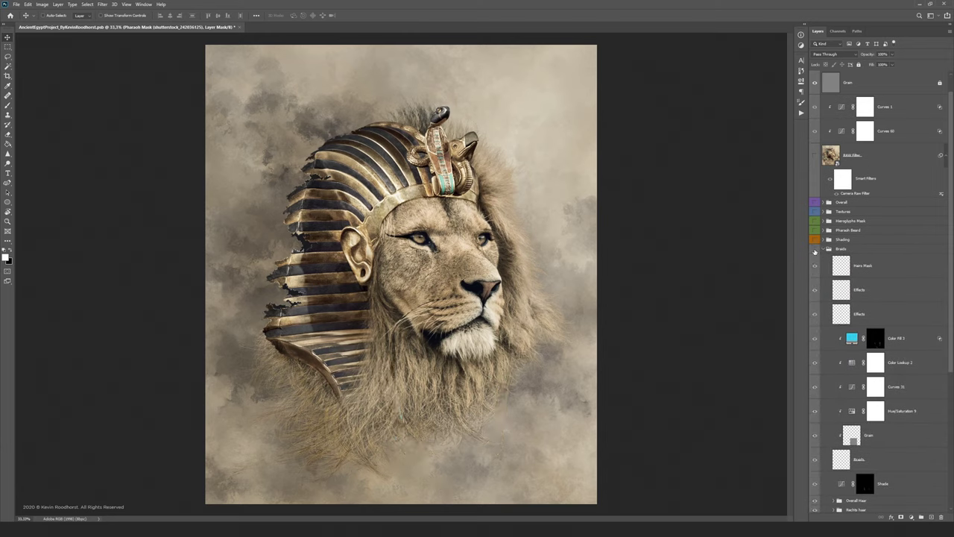
pyautogui.click(824, 250)
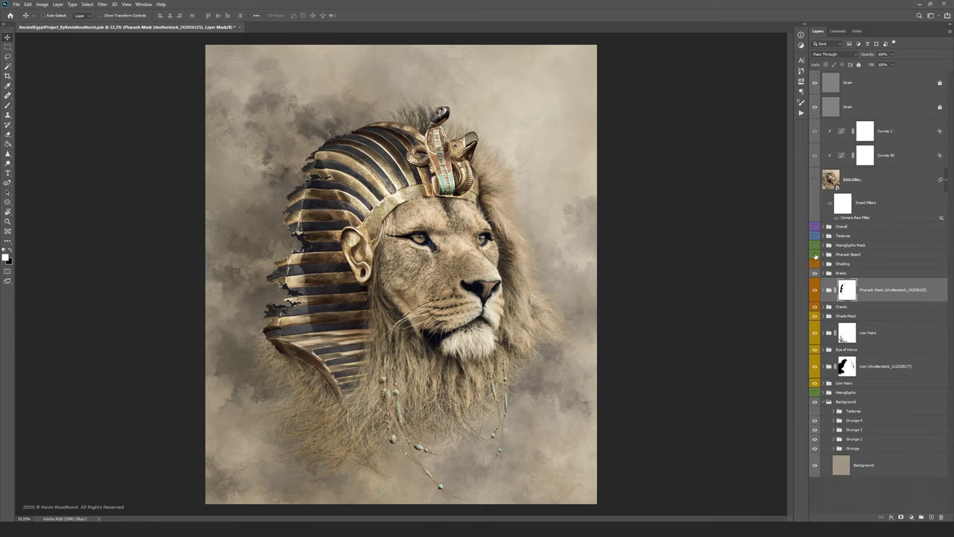
# - Show the Pharaoh Beard group and switch off its Color Lookup and Curves adjustments
pyautogui.click(816, 255)
pyautogui.click(816, 254)
pyautogui.click(823, 254)
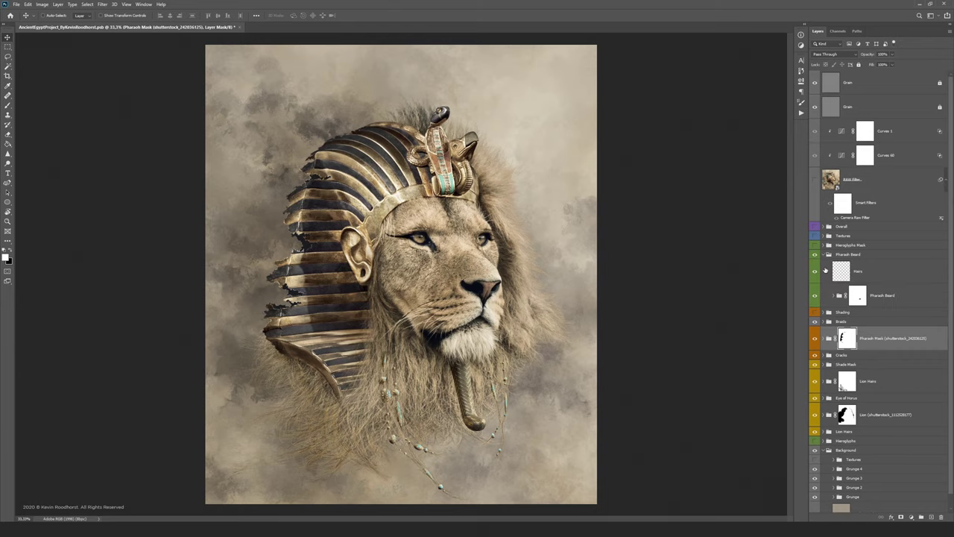
pyautogui.click(835, 296)
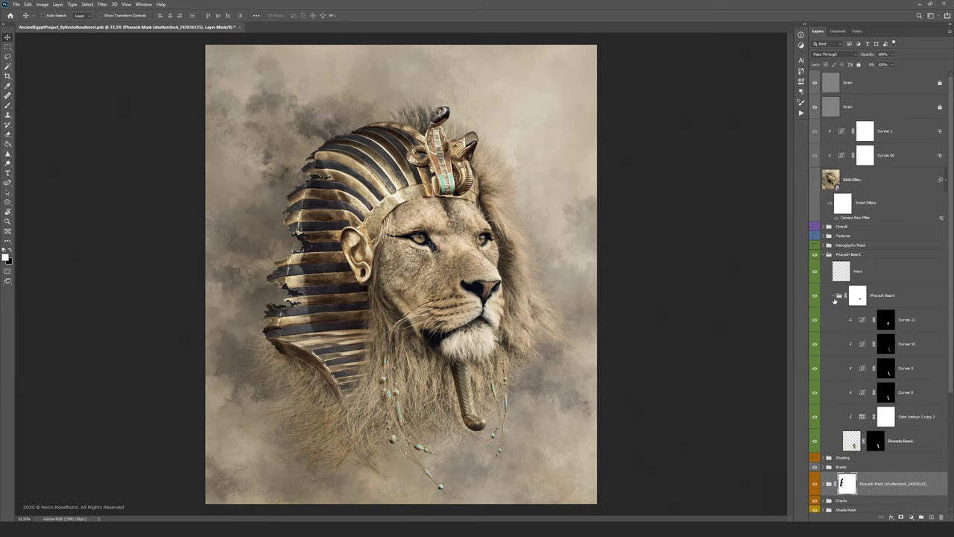
pyautogui.moveTo(815, 416); pyautogui.dragTo(815, 319)
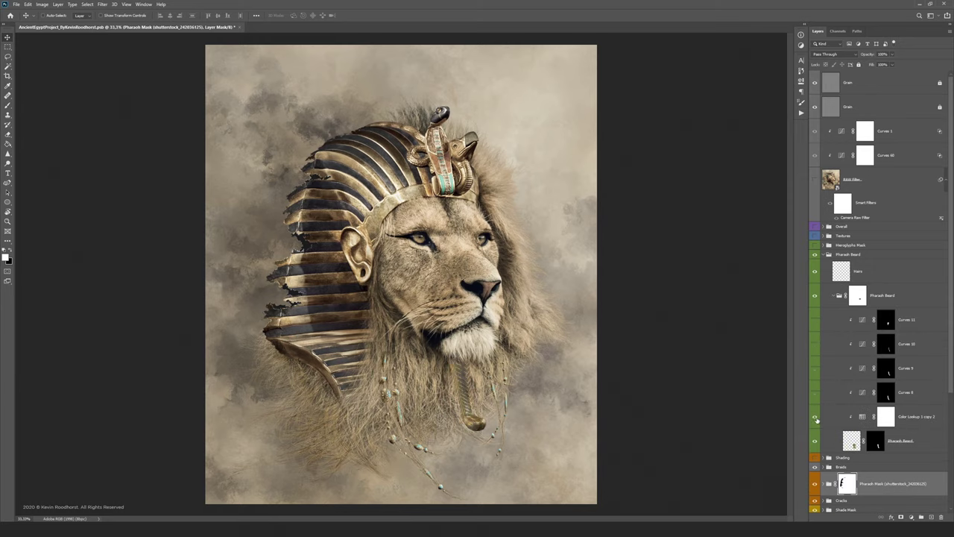
# - Re-enable Curves 8, 9, 10 and 11 to shade the beard, then fold the groups
pyautogui.click(815, 393)
pyautogui.click(815, 393)
pyautogui.click(815, 370)
pyautogui.click(815, 375)
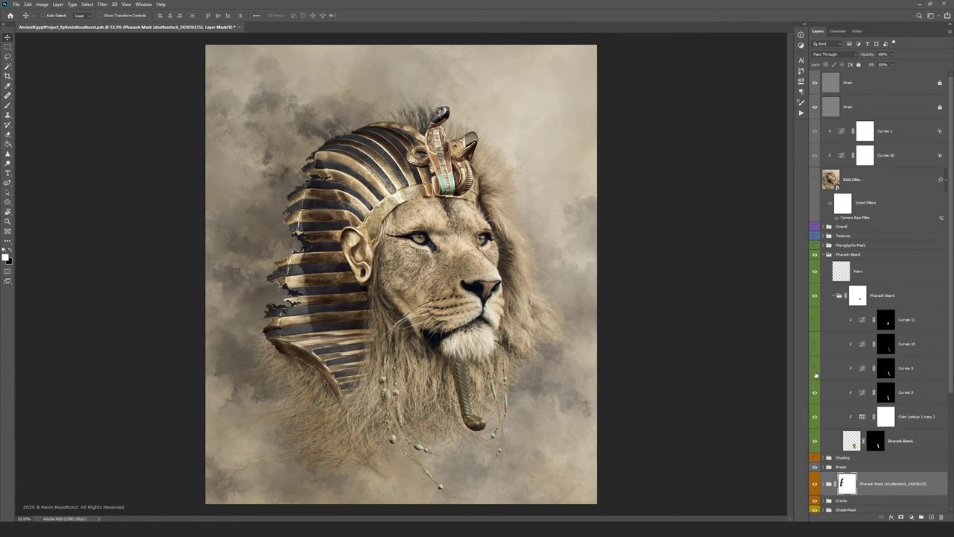
pyautogui.click(815, 344)
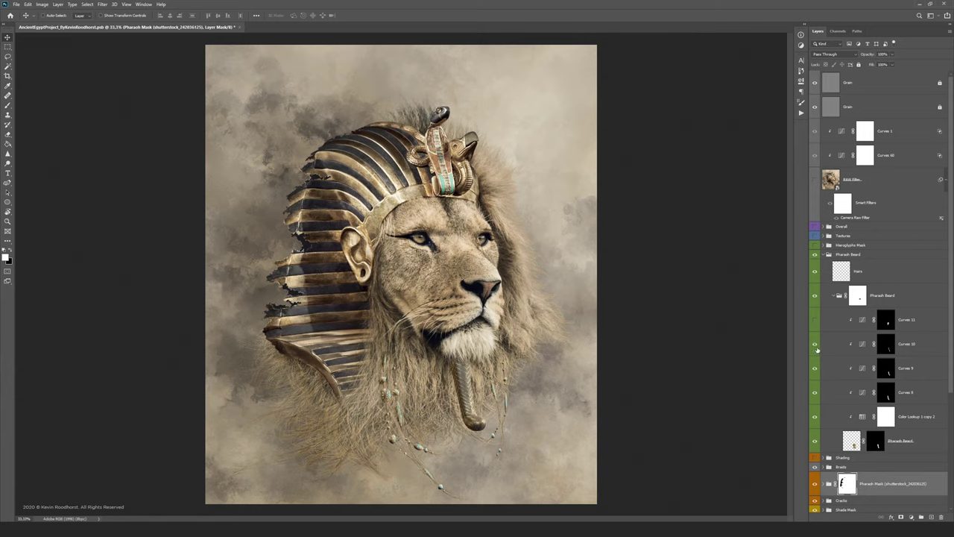
pyautogui.click(816, 320)
pyautogui.click(834, 296)
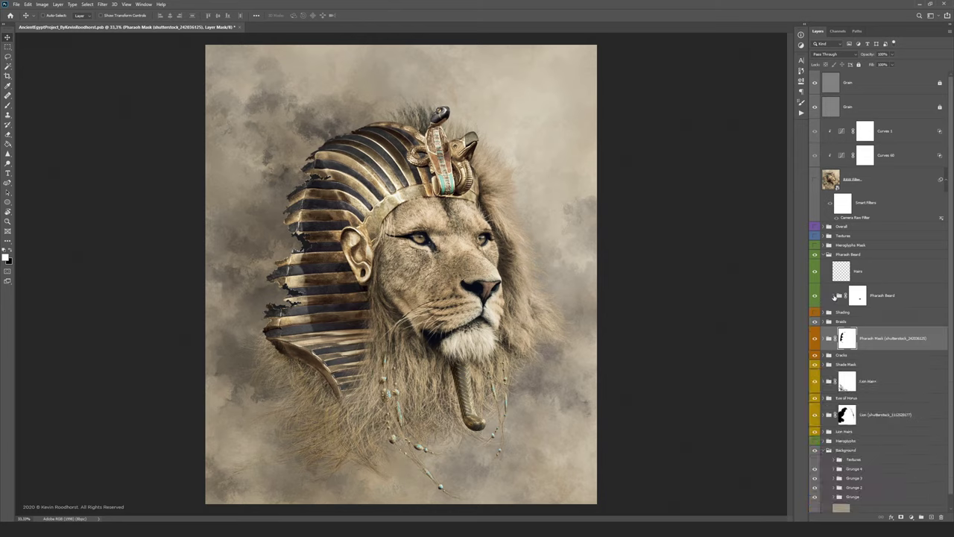
pyautogui.click(824, 255)
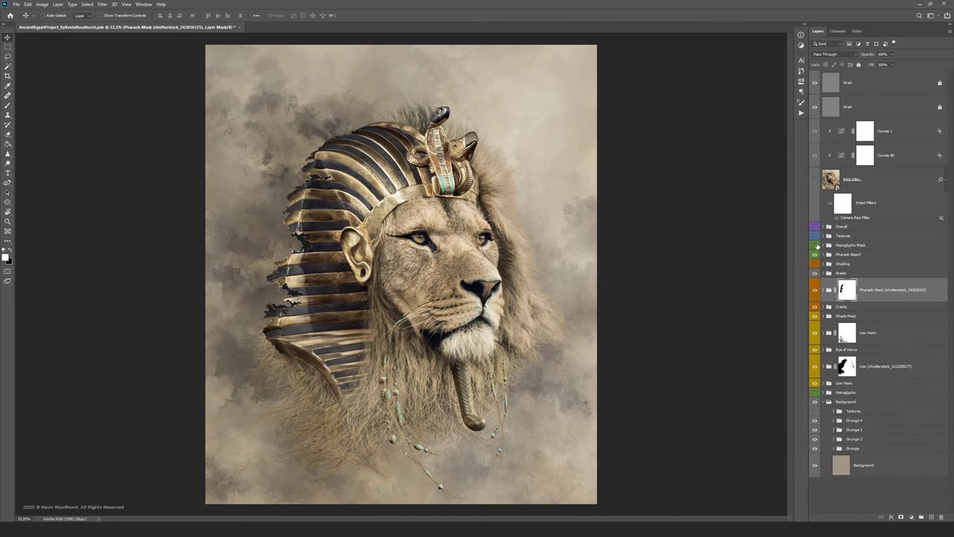
# - Turn on the Hieroglyphs Mask and Hieroglyphs groups so faint hieroglyphs appear beside the headdress
pyautogui.click(816, 245)
pyautogui.click(815, 245)
pyautogui.click(824, 246)
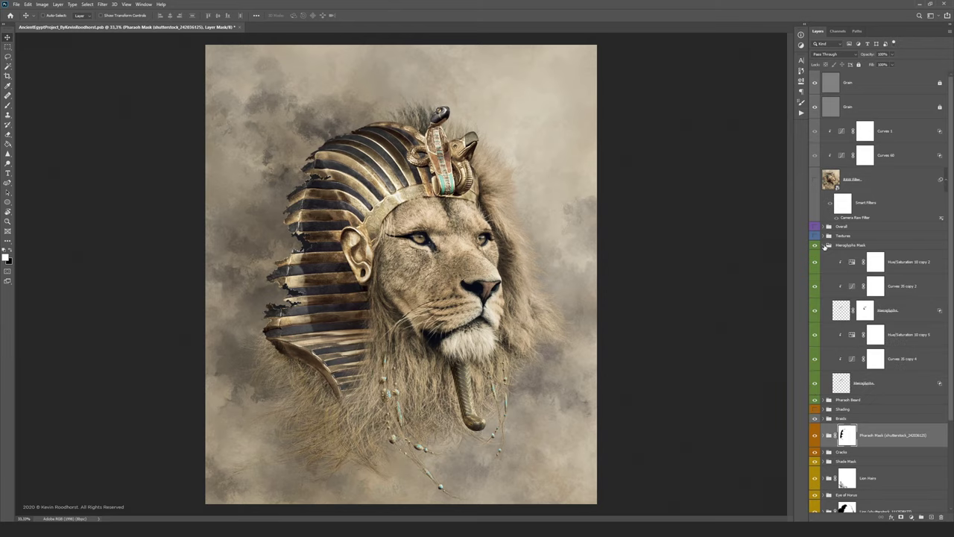
pyautogui.click(823, 246)
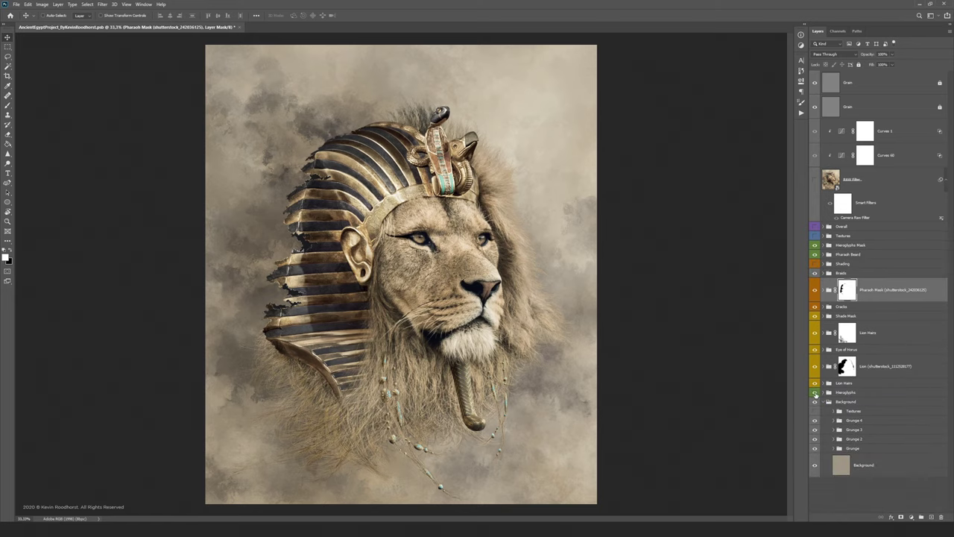
pyautogui.click(816, 393)
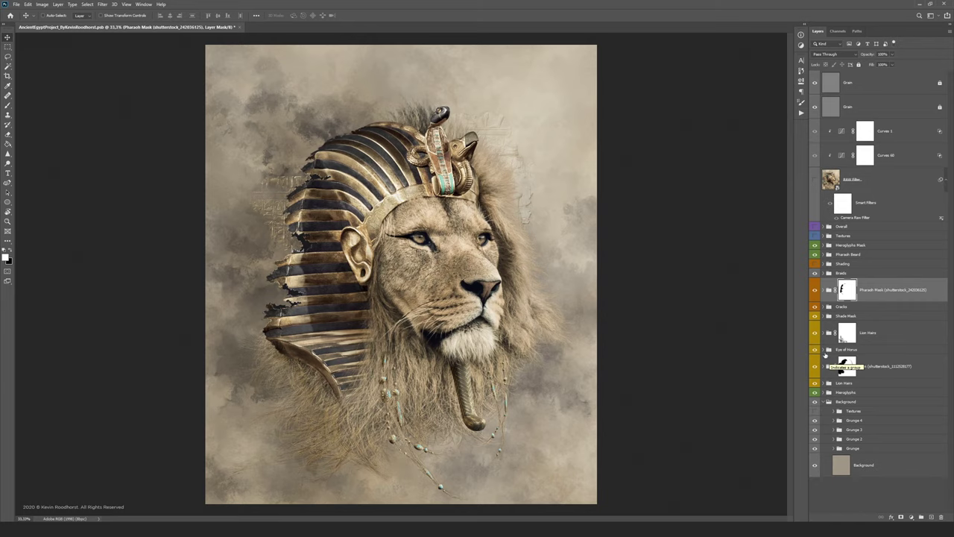
pyautogui.click(827, 264)
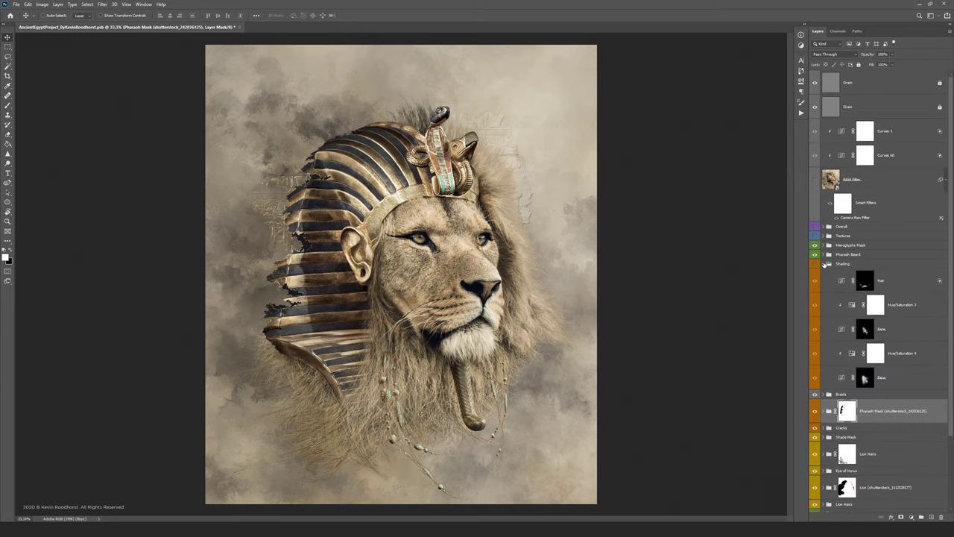
# - Enable the face Shading layers, compare the lower face shading, and show the background Textures group
pyautogui.click(816, 265)
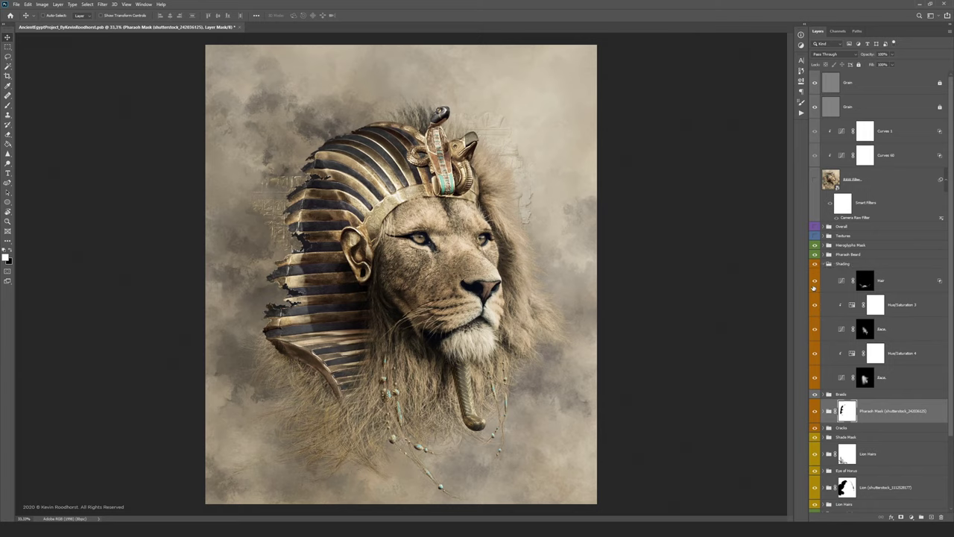
pyautogui.click(815, 378)
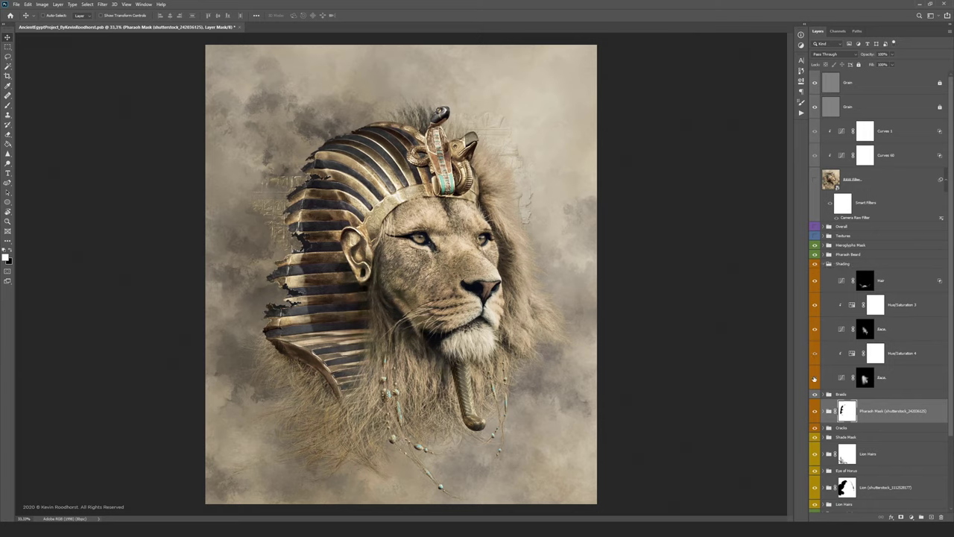
pyautogui.click(815, 378)
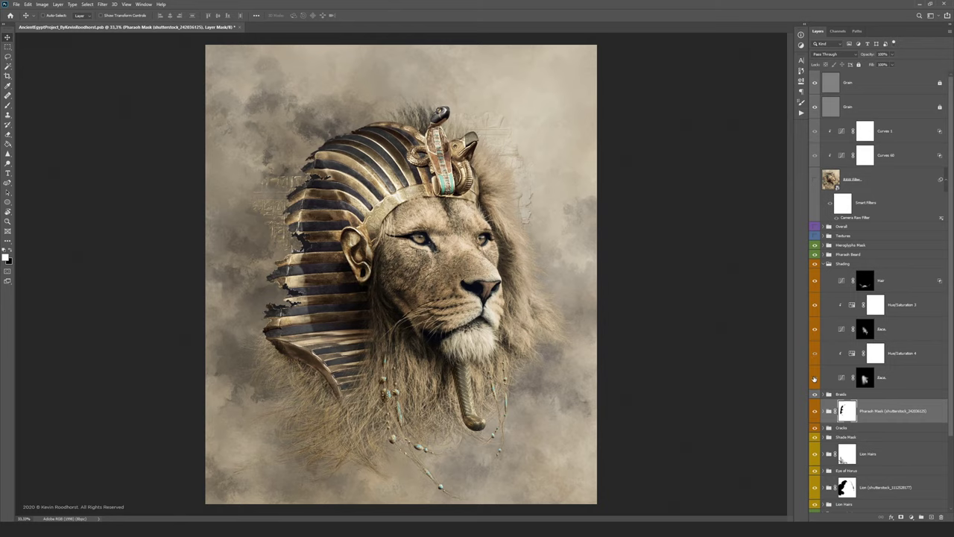
pyautogui.click(815, 378)
pyautogui.click(815, 378)
pyautogui.click(826, 264)
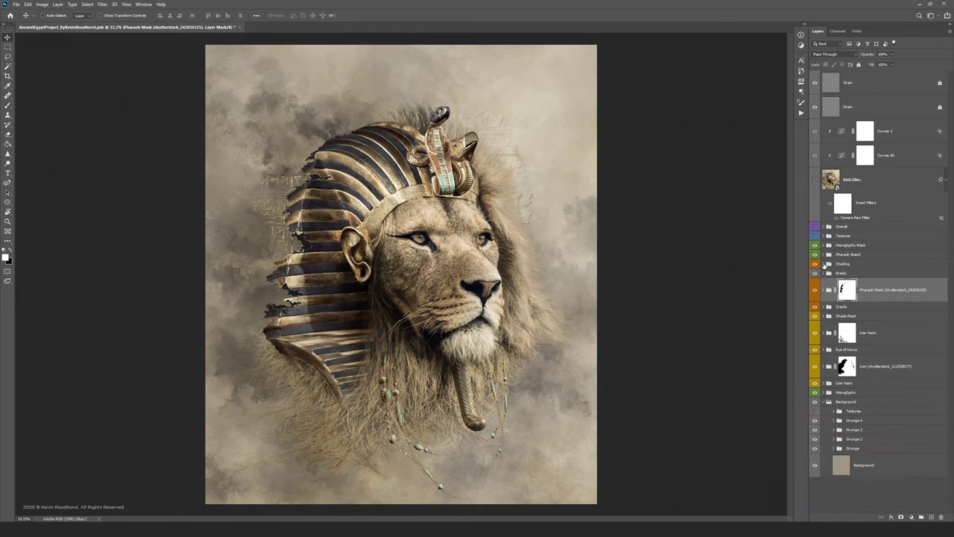
pyautogui.click(815, 411)
# - Show the Texture layer with its mask, plus the light-colour texture, Curves 48 and Bokeh Texture
pyautogui.click(835, 411)
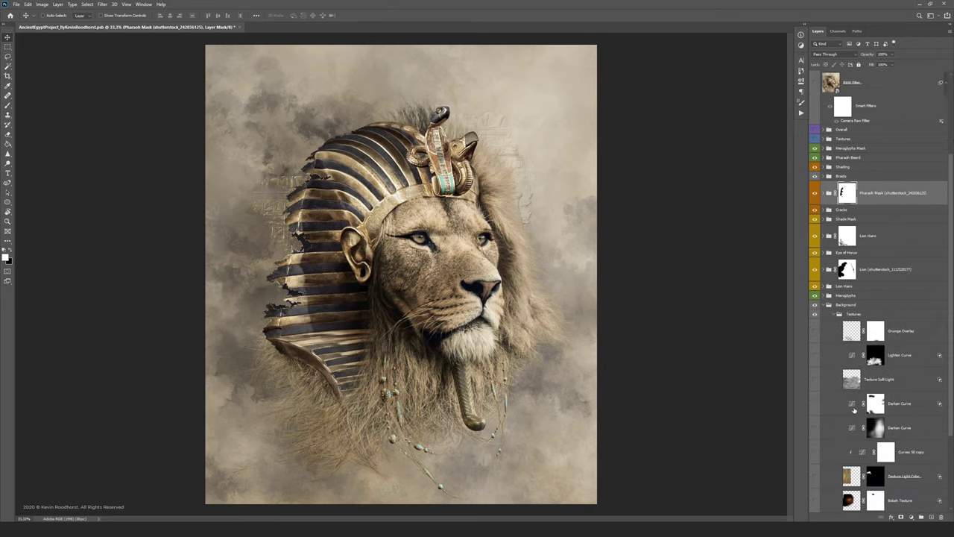
pyautogui.scroll(-5, 855, 410)
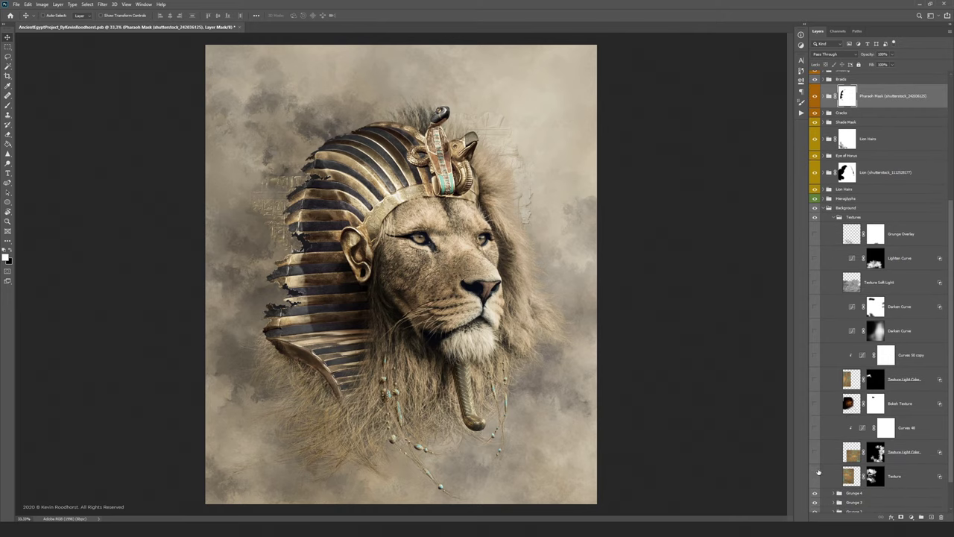
pyautogui.click(815, 478)
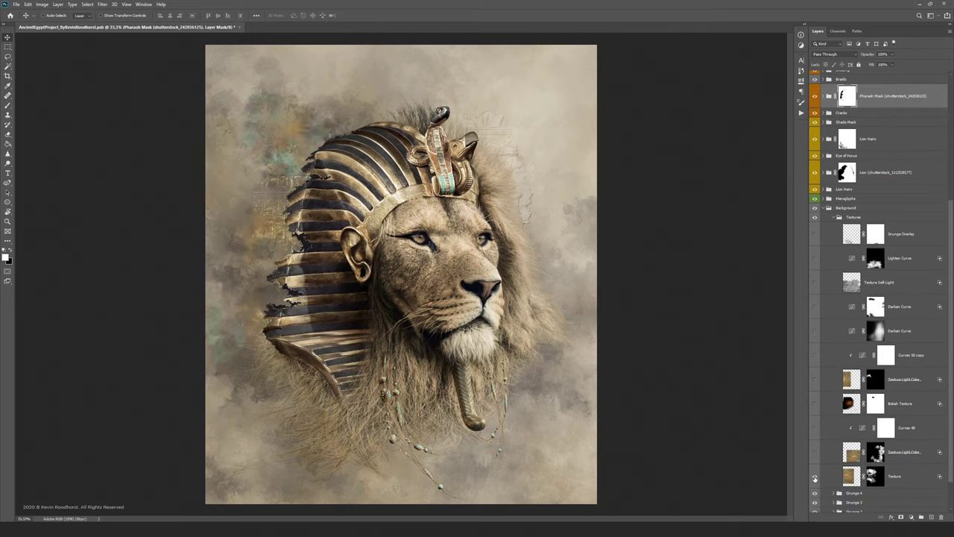
pyautogui.keyDown('shift'); pyautogui.click(878, 478); pyautogui.keyUp('shift')
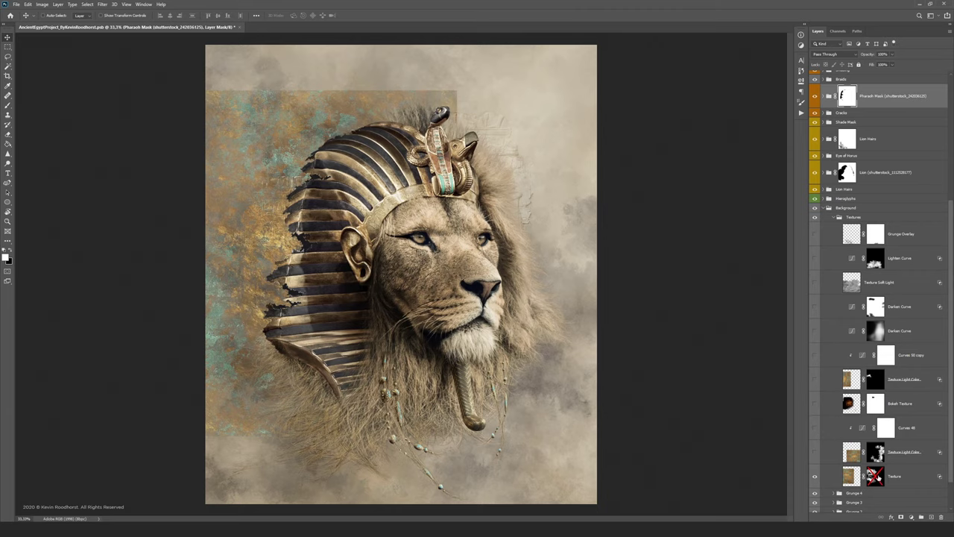
pyautogui.keyDown('shift'); pyautogui.click(879, 478); pyautogui.keyUp('shift')
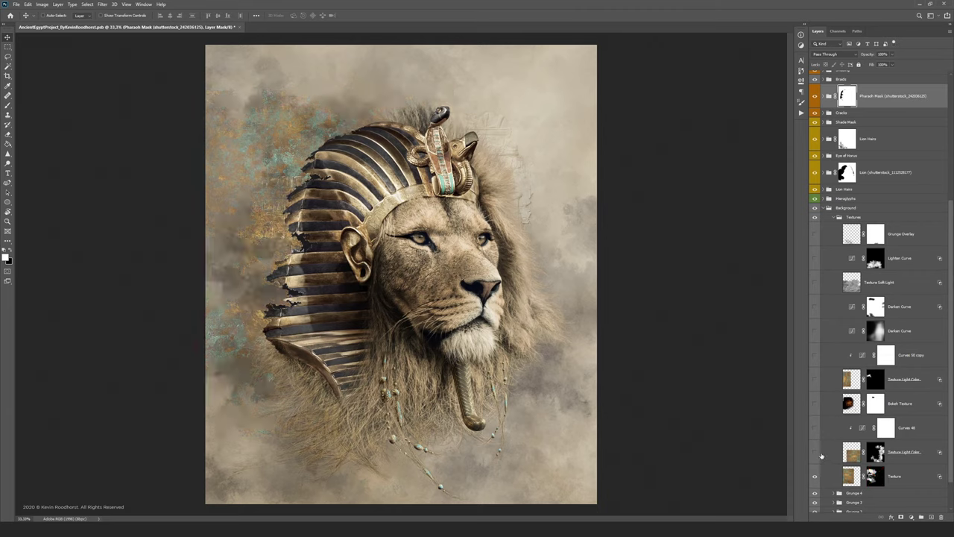
pyautogui.moveTo(815, 453); pyautogui.dragTo(815, 405)
pyautogui.click(815, 404)
pyautogui.click(815, 403)
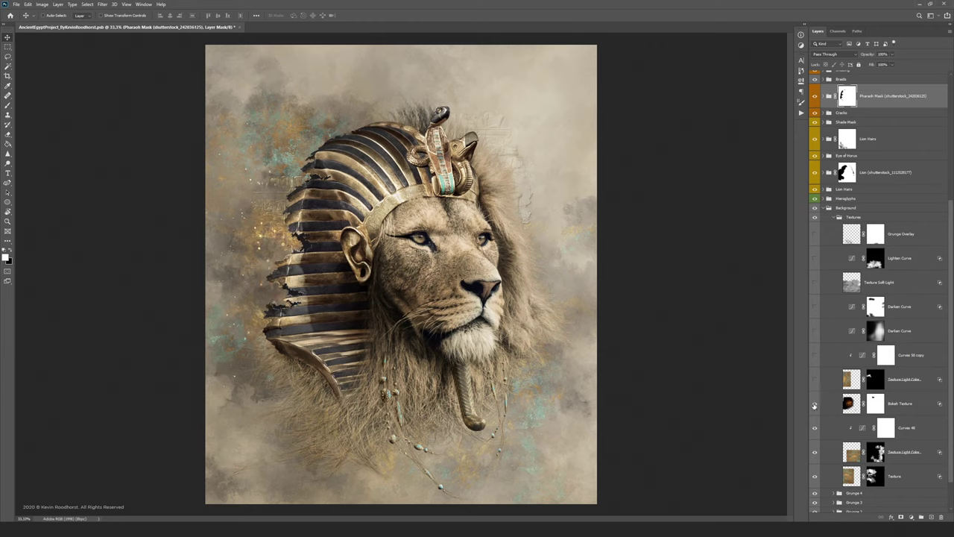
pyautogui.click(815, 404)
pyautogui.click(815, 404)
# - Show Curves 50 copy, both Darken Curves, Texture Soft Light, Lighten Curve and Grunge Overlay
pyautogui.click(815, 355)
pyautogui.click(815, 331)
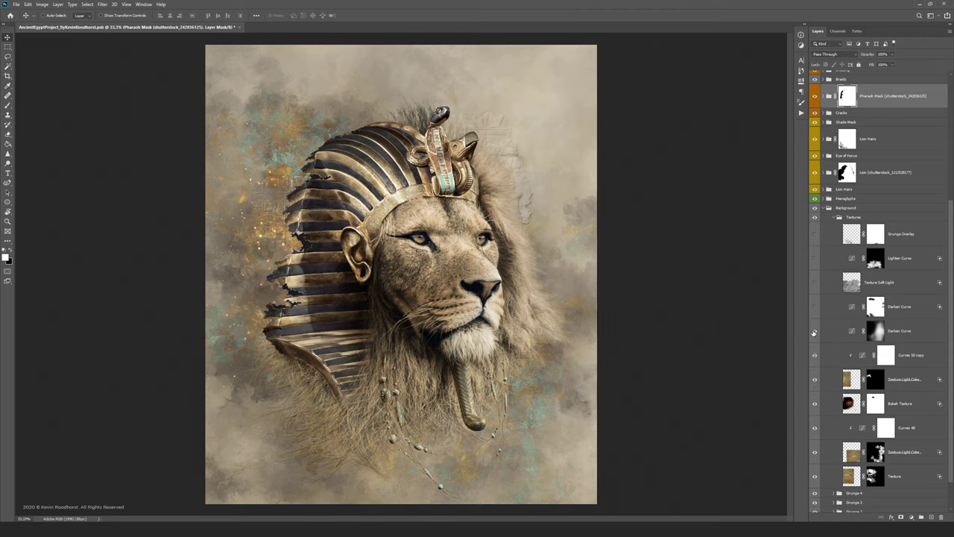
pyautogui.click(815, 306)
pyautogui.click(814, 282)
pyautogui.click(815, 258)
pyautogui.click(815, 235)
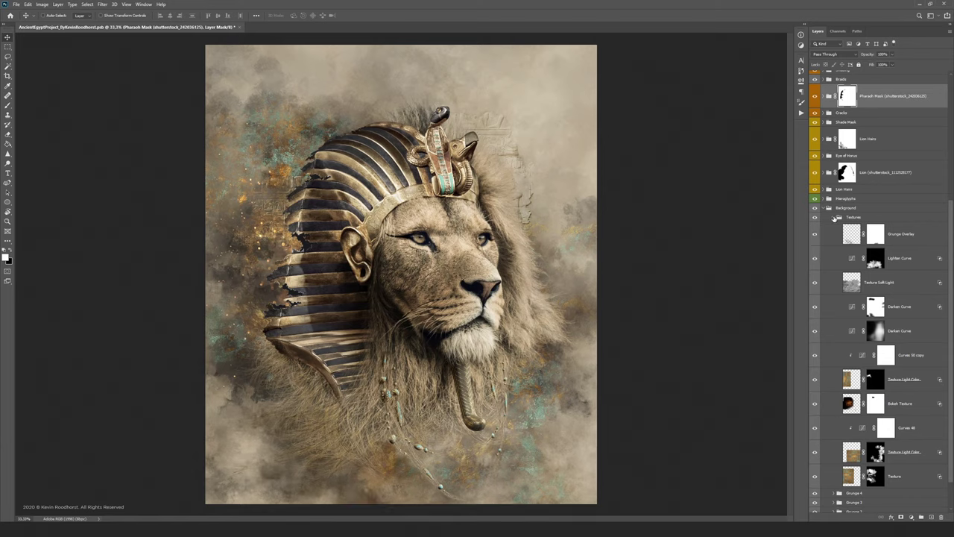
pyautogui.click(834, 217)
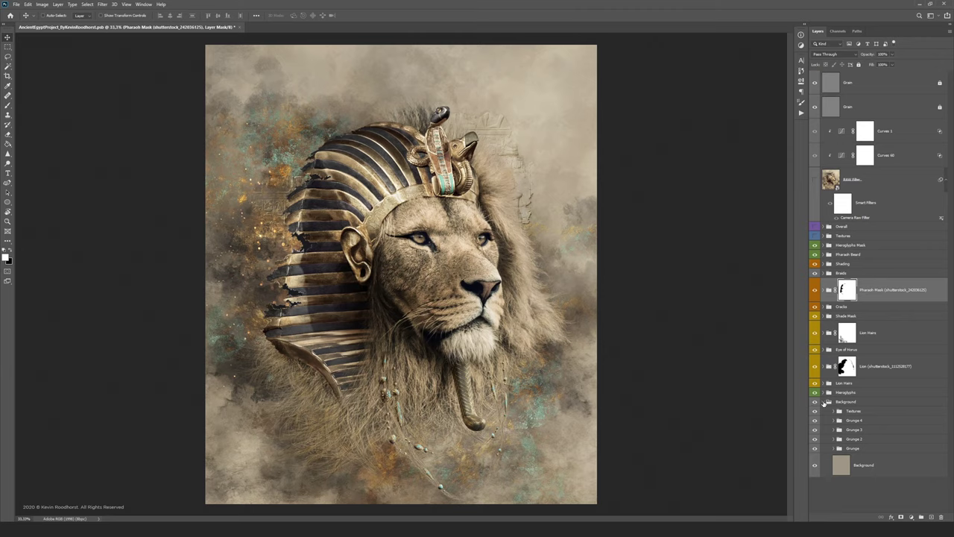
pyautogui.click(823, 403)
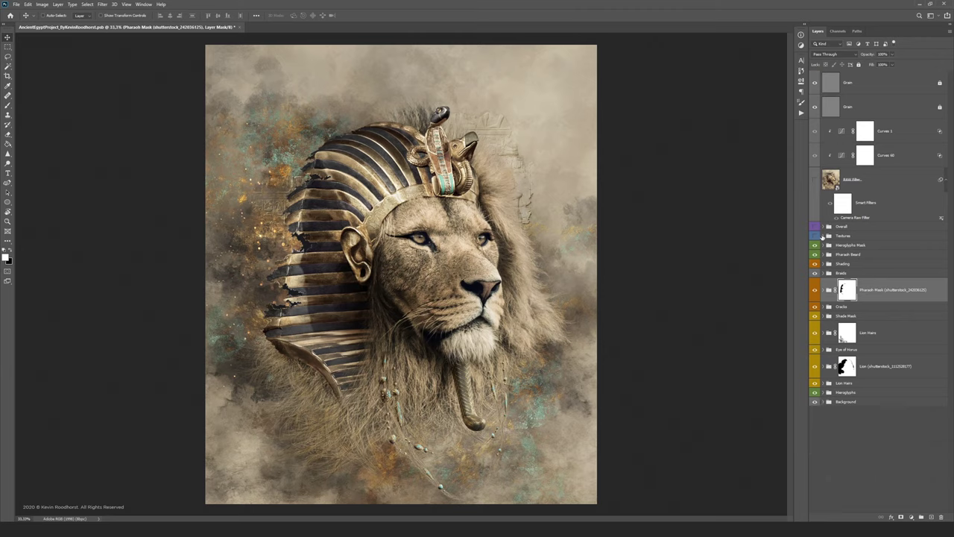
# - Turn on the top Textures group and scroll through its list of texture layers
pyautogui.click(816, 235)
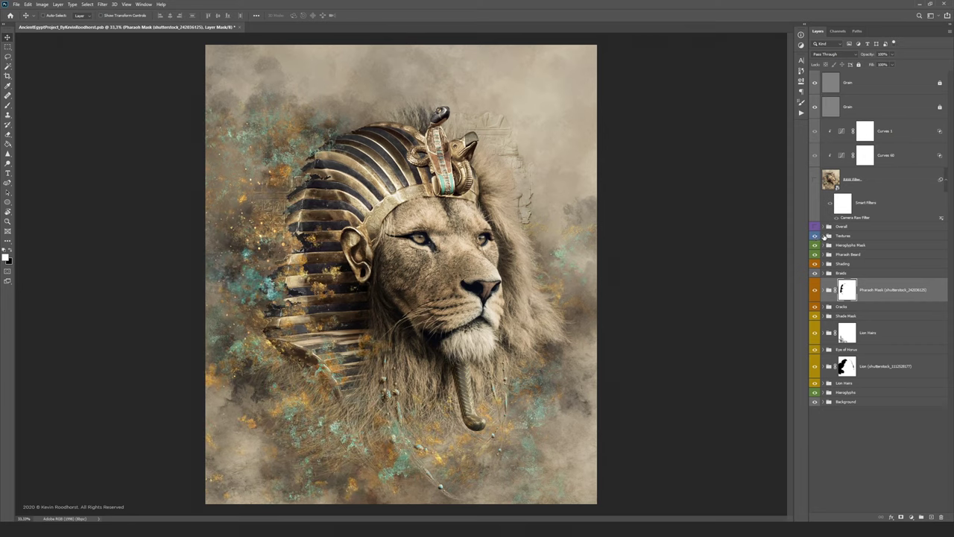
pyautogui.click(822, 235)
pyautogui.scroll(-1, 883, 279)
pyautogui.scroll(-1, 883, 279)
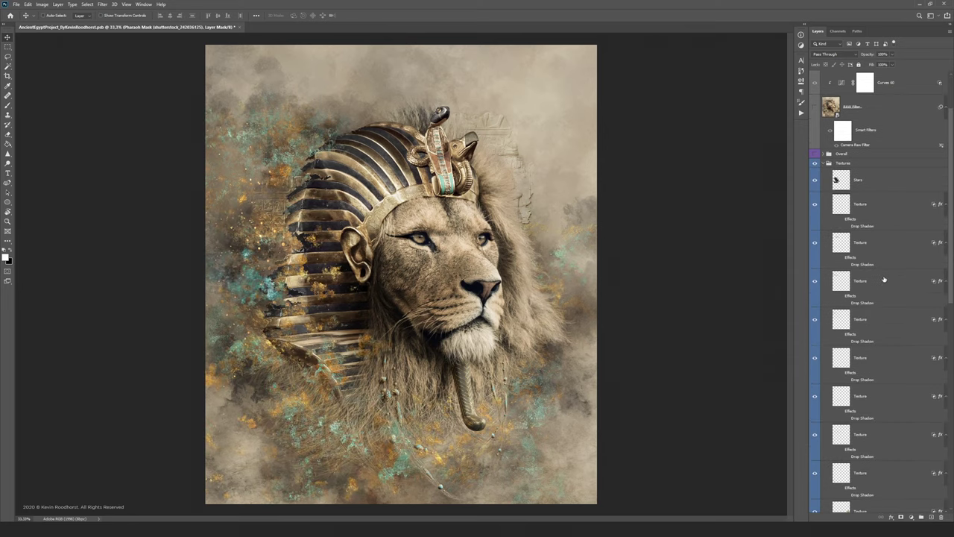
pyautogui.scroll(-1, 883, 279)
pyautogui.scroll(-1, 884, 279)
pyautogui.scroll(-1, 884, 279)
pyautogui.scroll(-1, 884, 278)
pyautogui.scroll(-1, 883, 279)
pyautogui.scroll(-2, 884, 279)
pyautogui.scroll(-2, 884, 279)
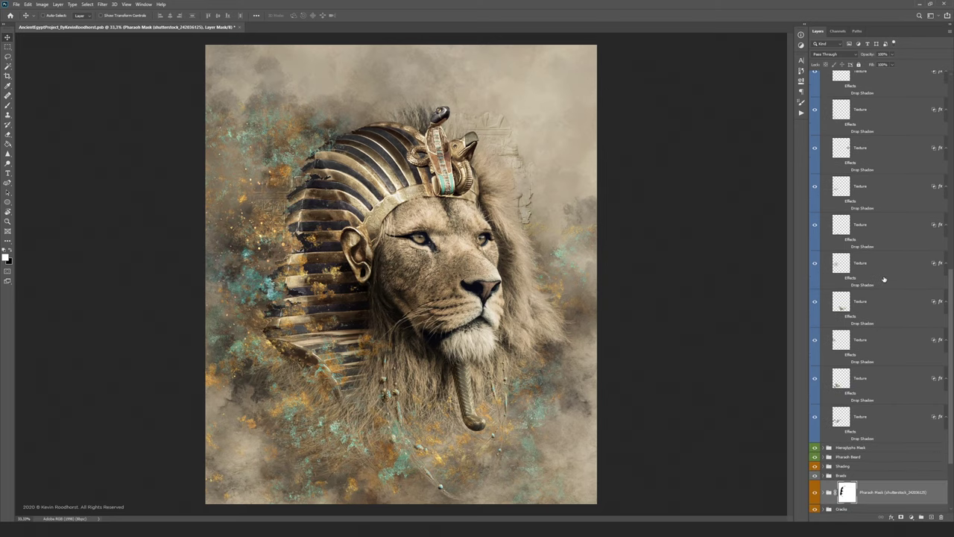
pyautogui.scroll(-2, 884, 279)
# - Show one remaining hidden Texture layer, select the Stars layer, and fold the Textures group
pyautogui.moveTo(948, 365); pyautogui.dragTo(948, 188)
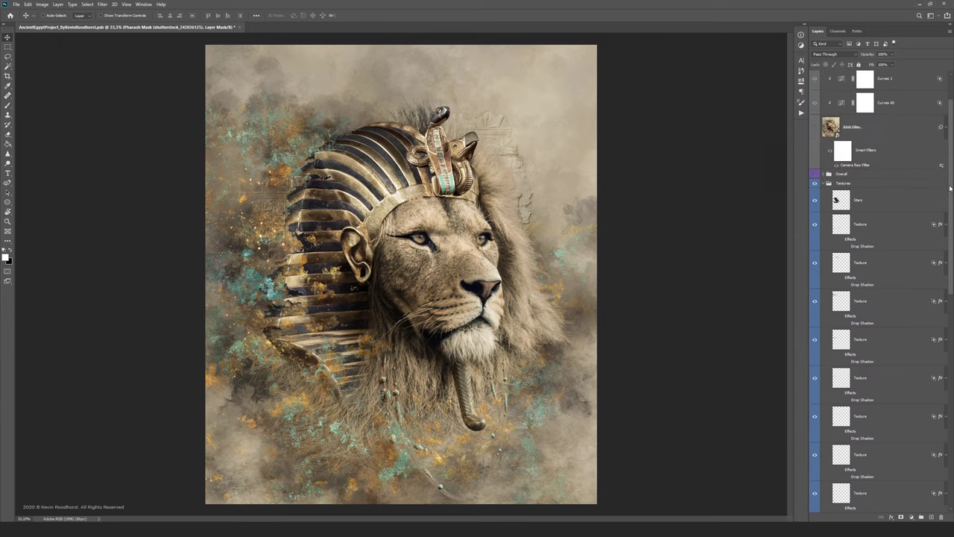
pyautogui.click(815, 225)
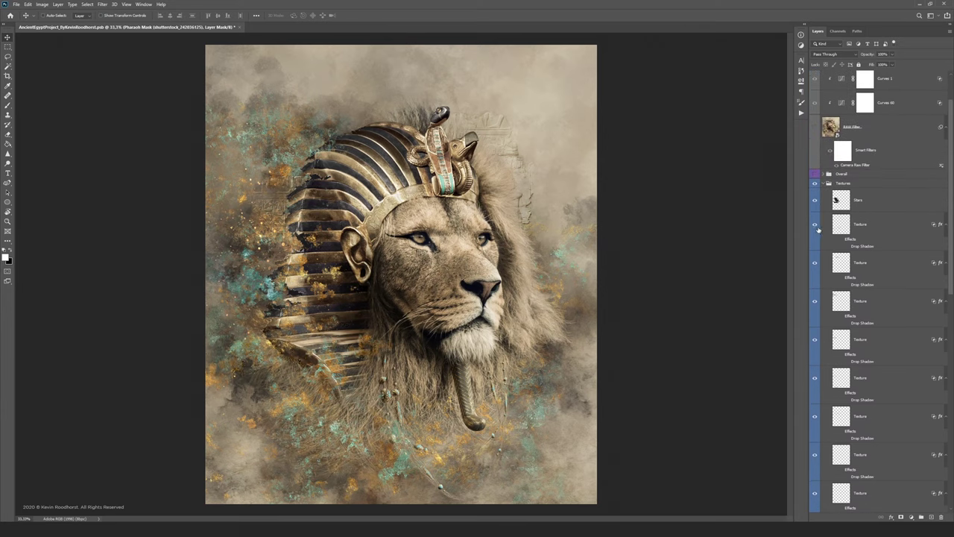
pyautogui.click(858, 207)
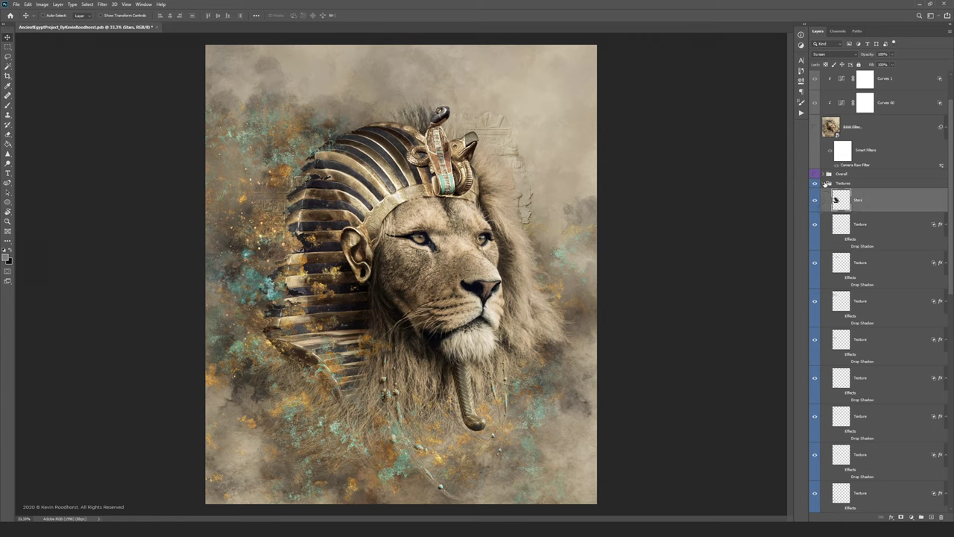
pyautogui.click(824, 184)
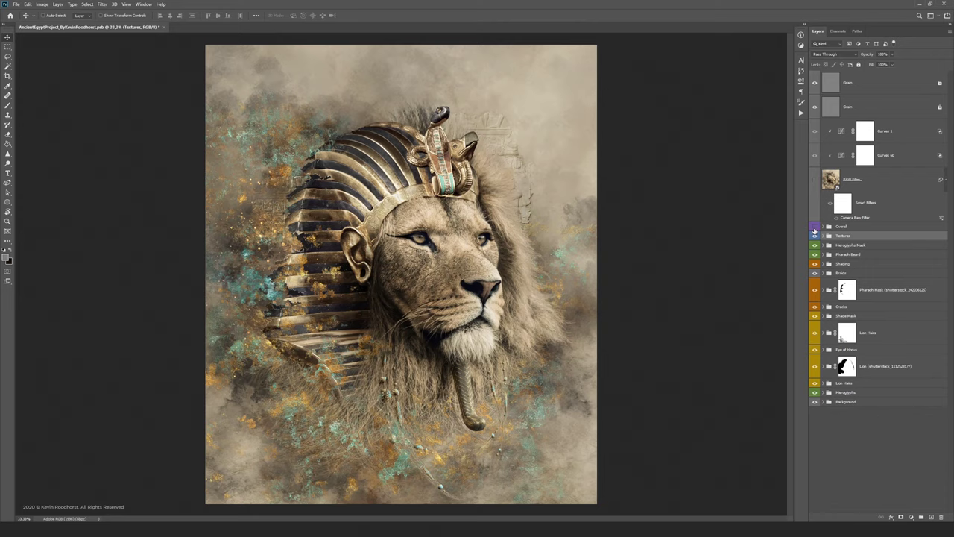
# - In the Overall group, show both soft light layers and Gradient Map 1
pyautogui.click(824, 226)
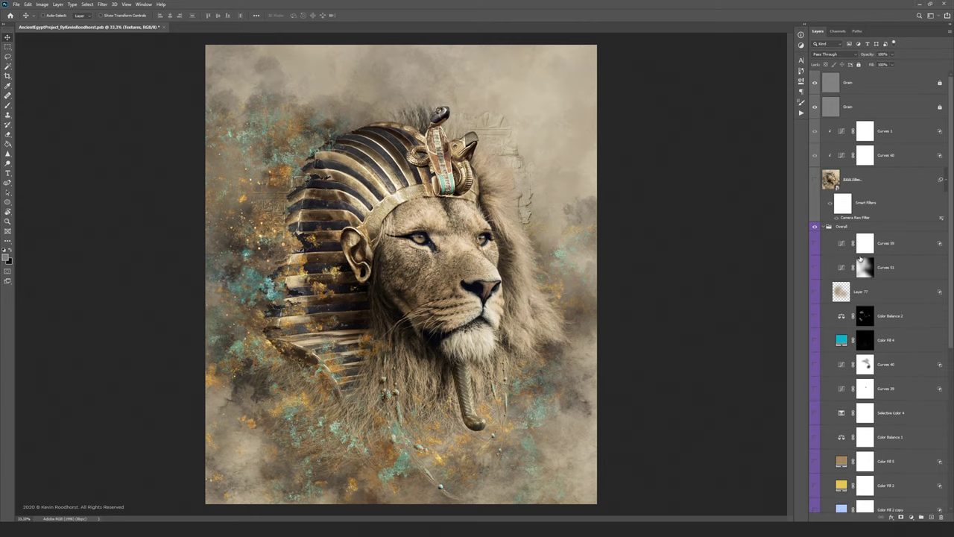
pyautogui.scroll(-3, 867, 270)
pyautogui.scroll(-2, 867, 270)
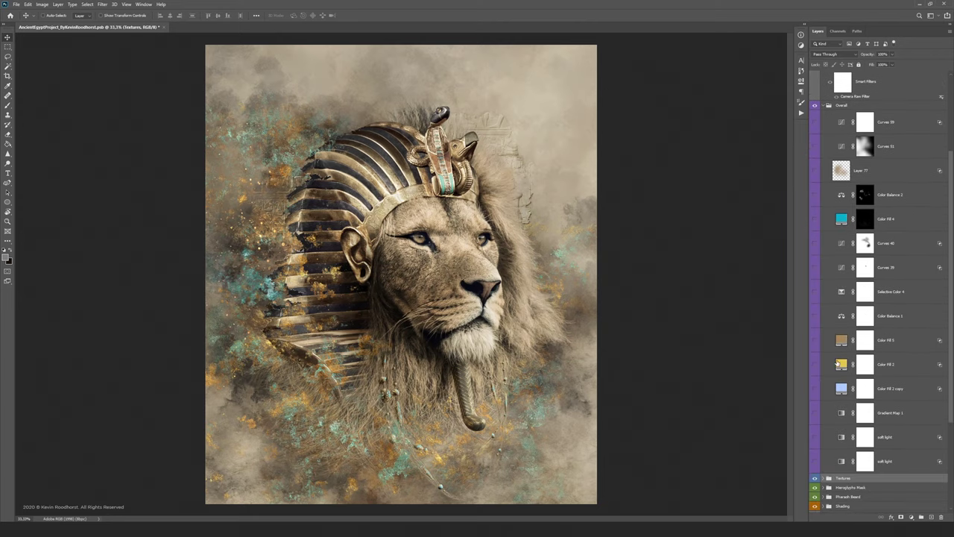
pyautogui.click(816, 462)
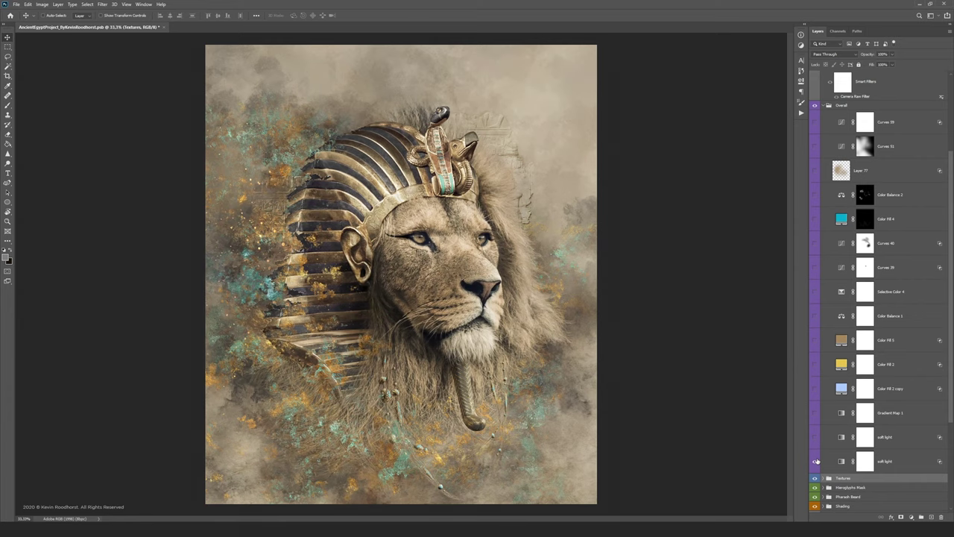
pyautogui.click(815, 438)
pyautogui.click(815, 414)
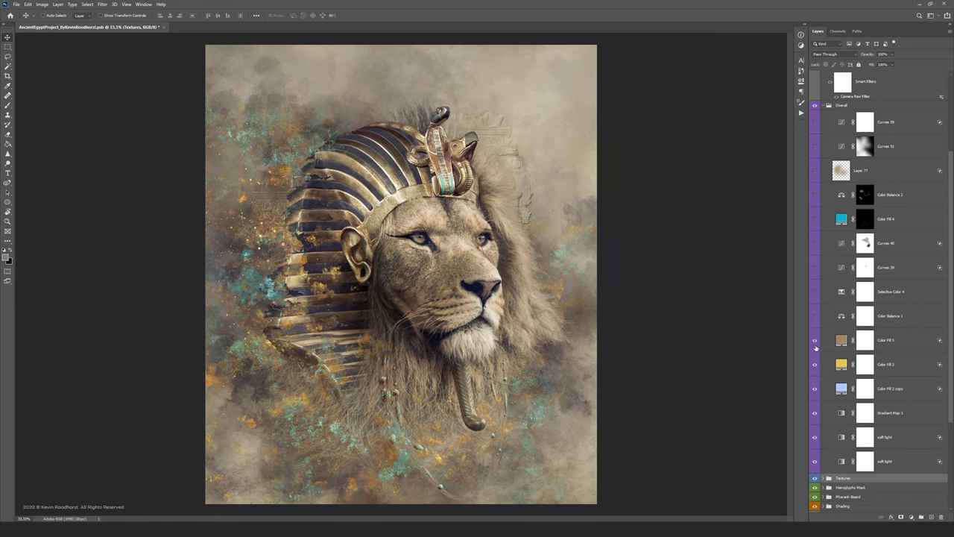
# - Show Color Balance 1, Selective Color 4 and Curves 39, 40 and 51, then fold the group
pyautogui.click(815, 316)
pyautogui.click(815, 291)
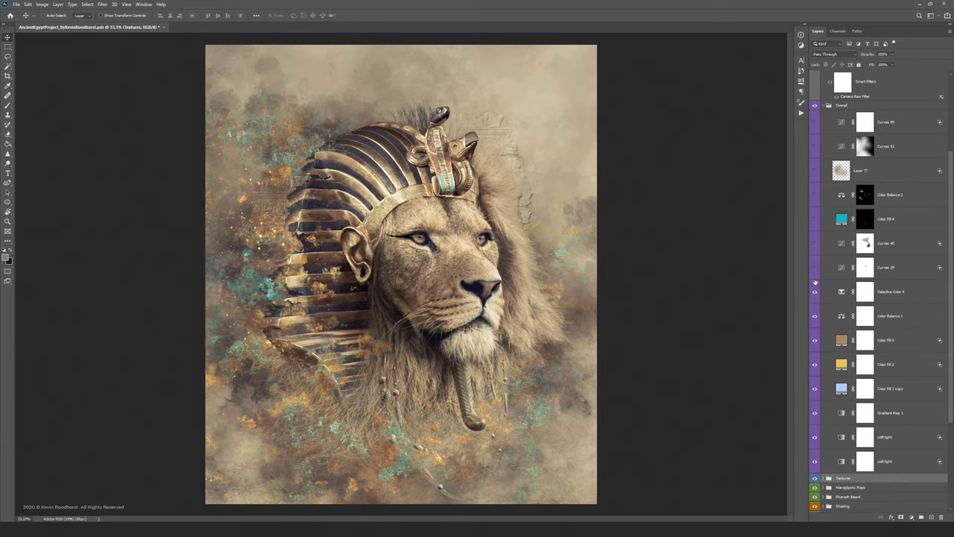
pyautogui.click(815, 267)
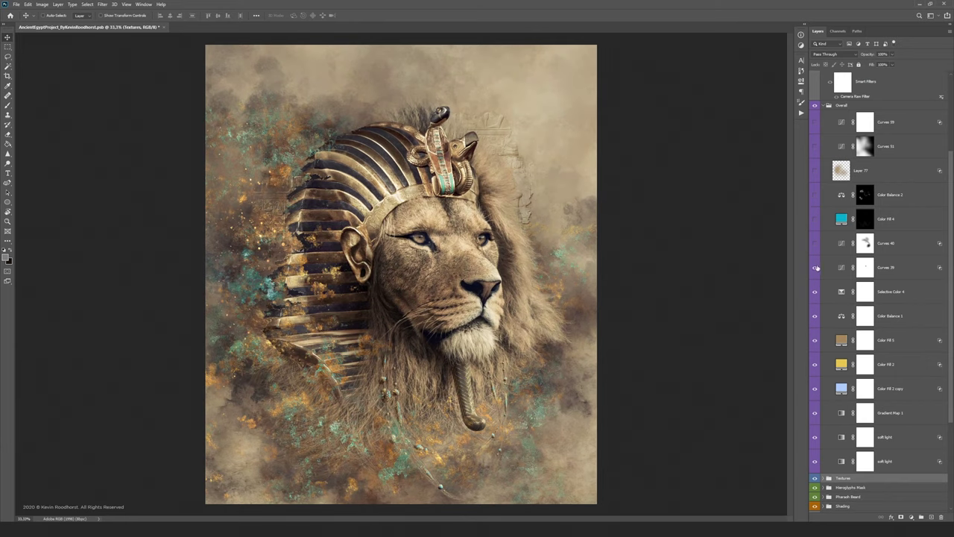
pyautogui.click(816, 269)
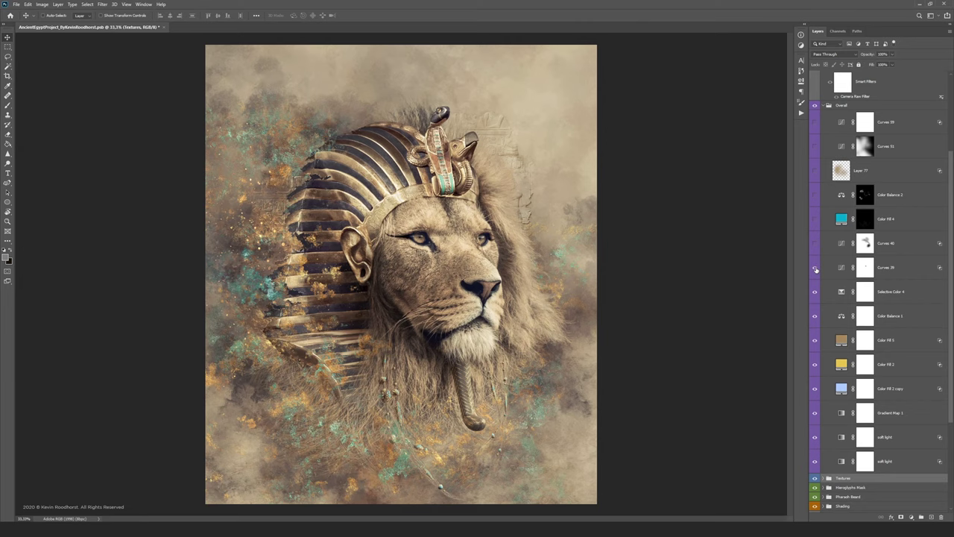
pyautogui.click(816, 268)
pyautogui.click(815, 245)
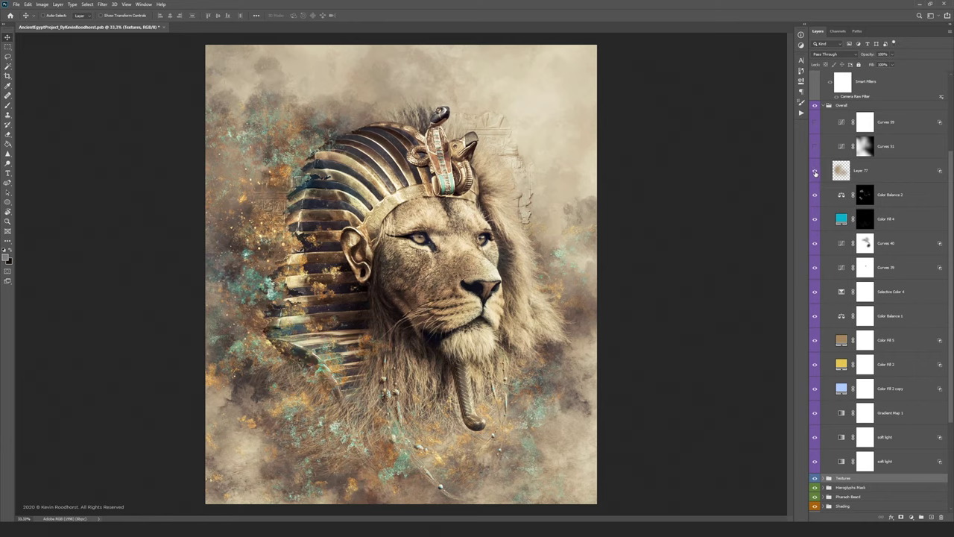
pyautogui.click(815, 148)
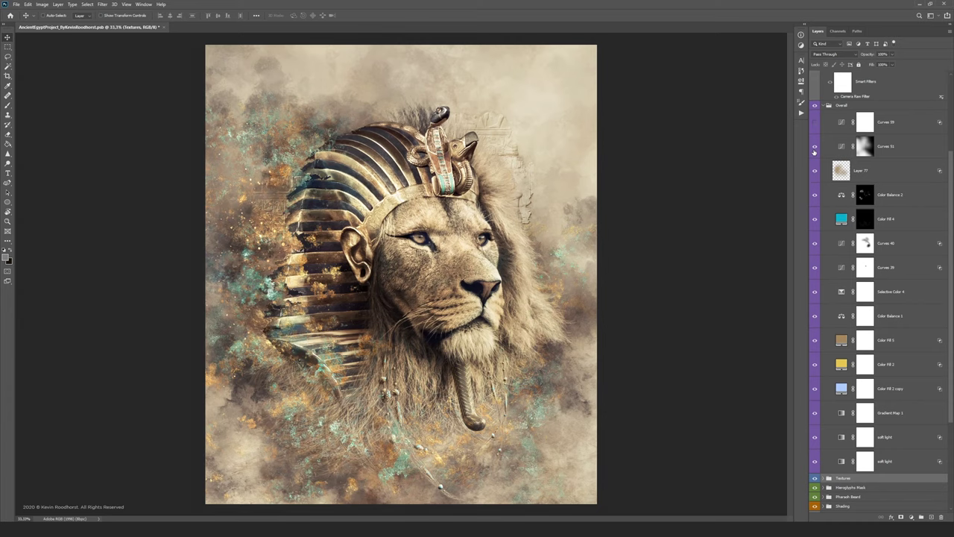
pyautogui.click(824, 106)
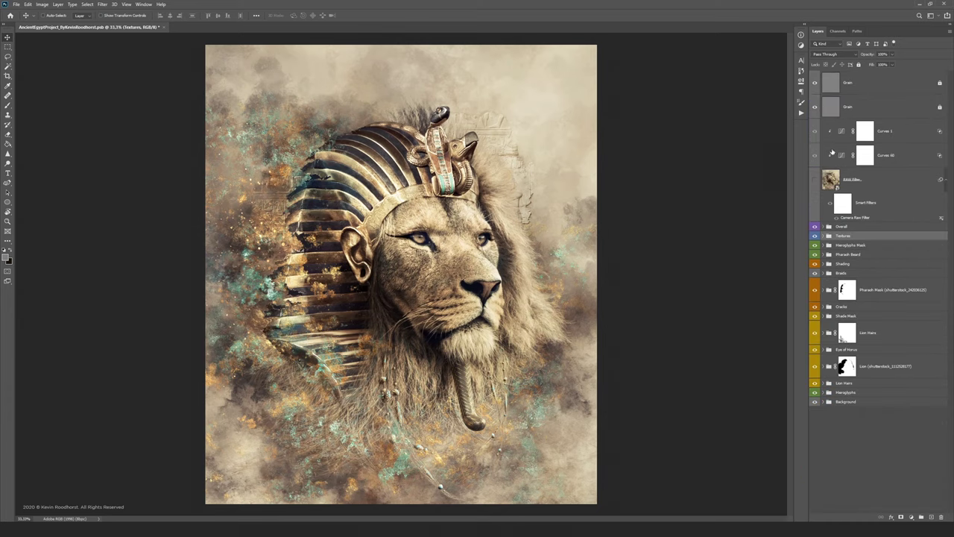
# - Make the top smart-object layer with the Camera Raw Filter visible
pyautogui.click(815, 181)
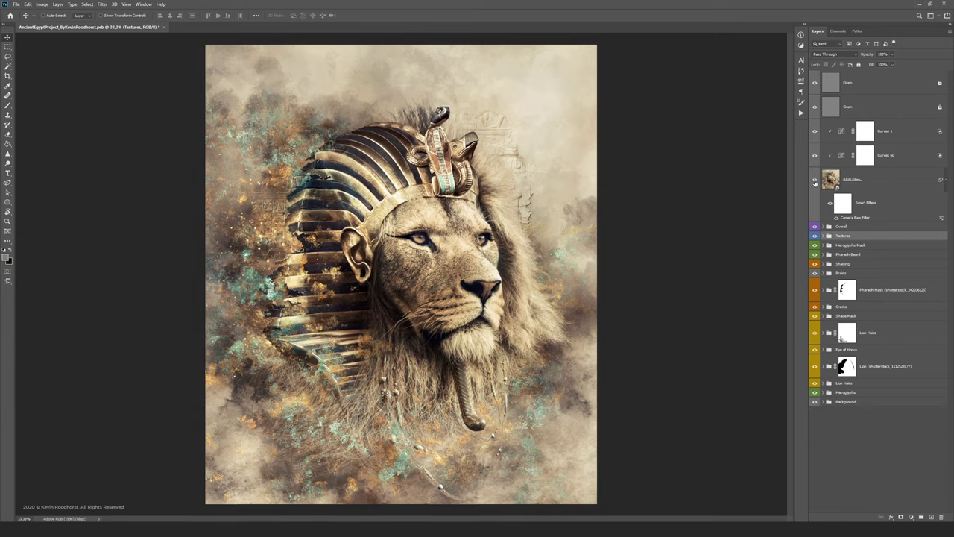